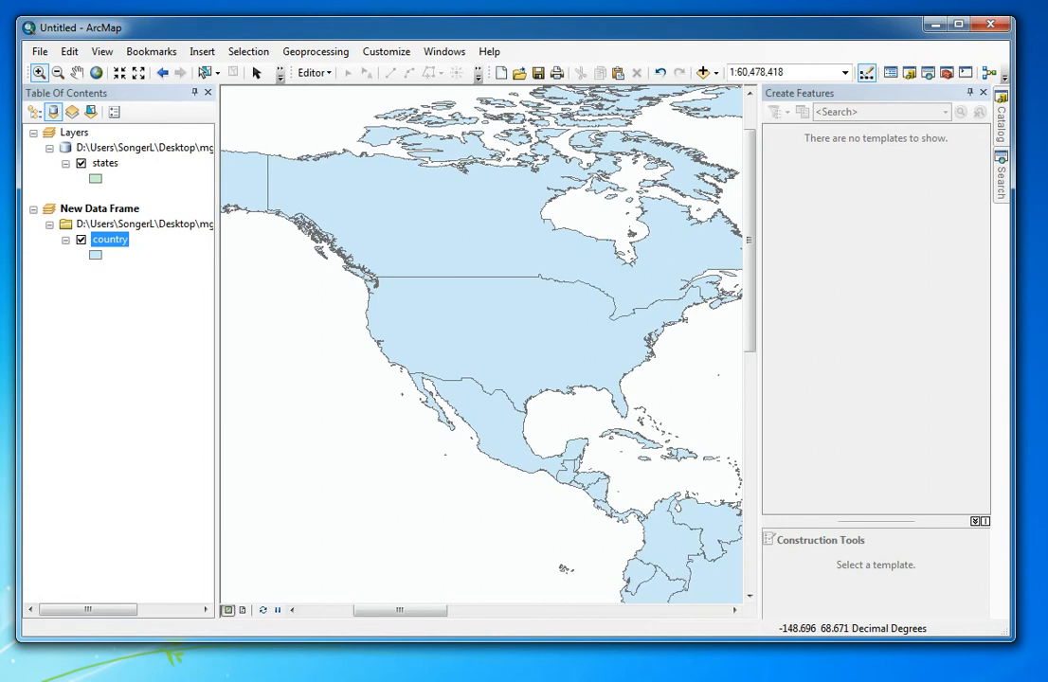
Step: Show the country map at full extent, and zoom in on North America around the United States
scroll(479, 332, "down", 3)
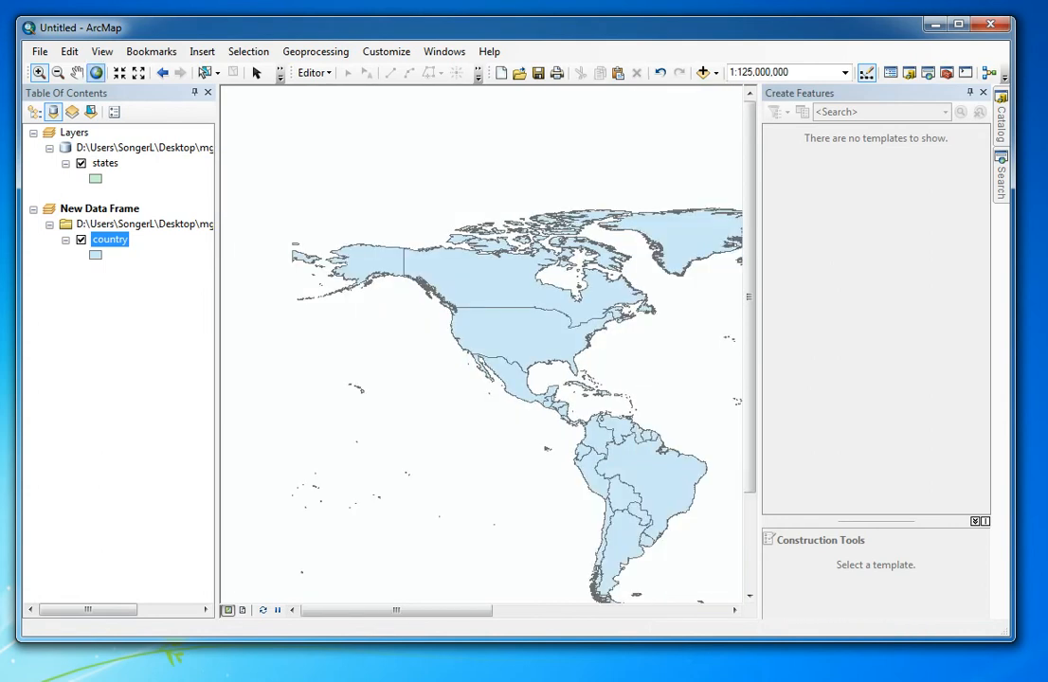
left_click(95, 72)
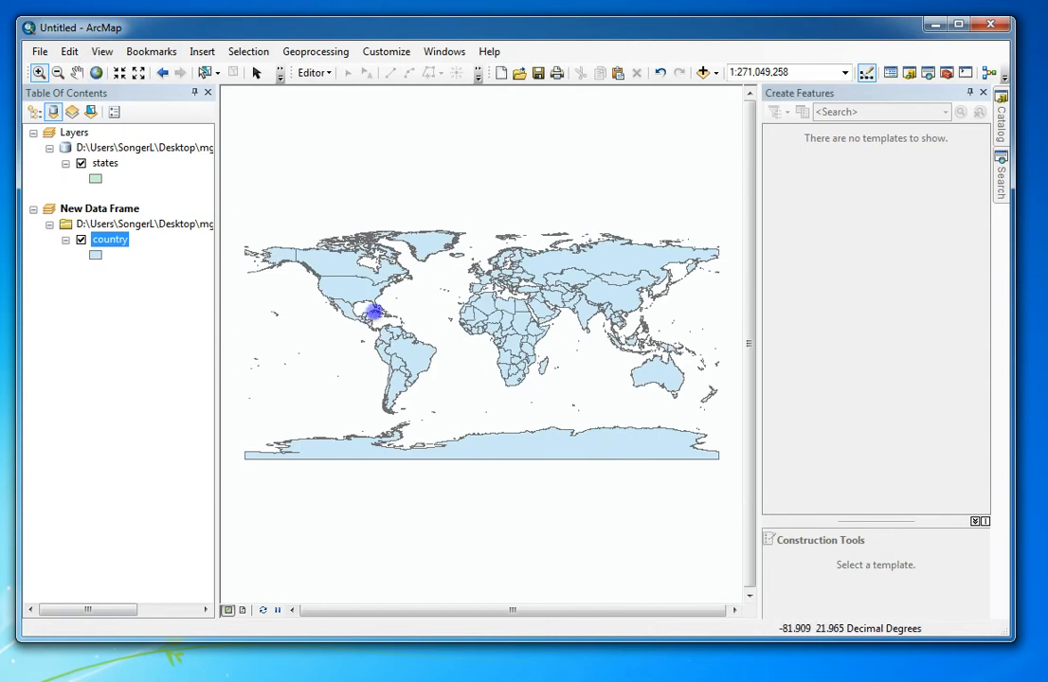
left_click(374, 313)
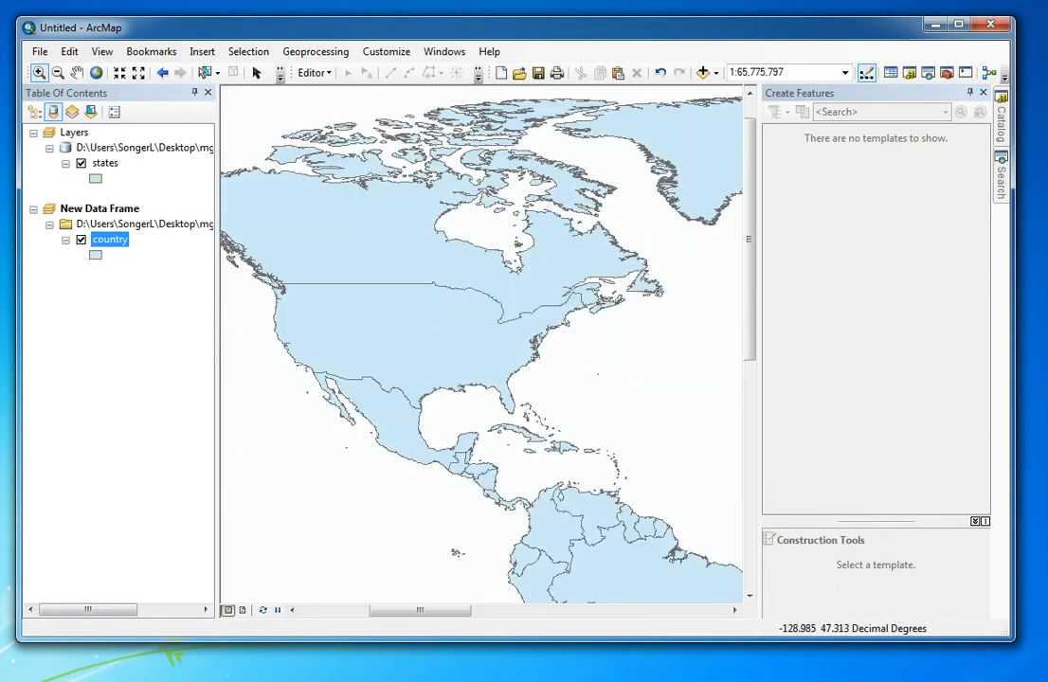
left_click_drag(253, 252, 592, 427)
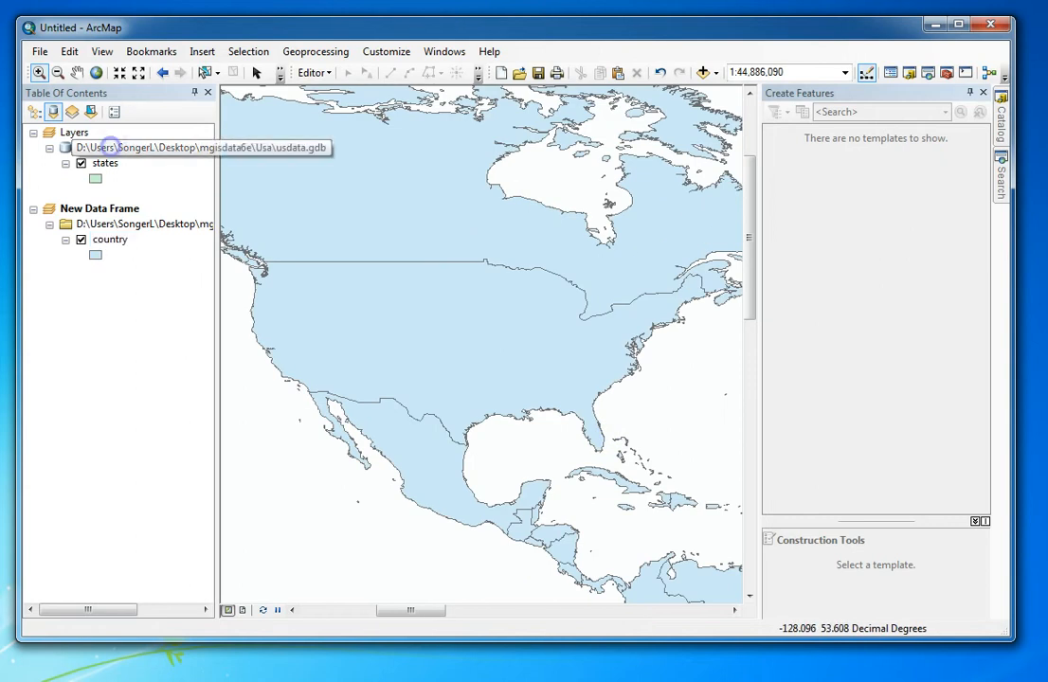
Step: Activate the Layers data frame and zoom its states map to the contiguous United States
right_click(112, 149)
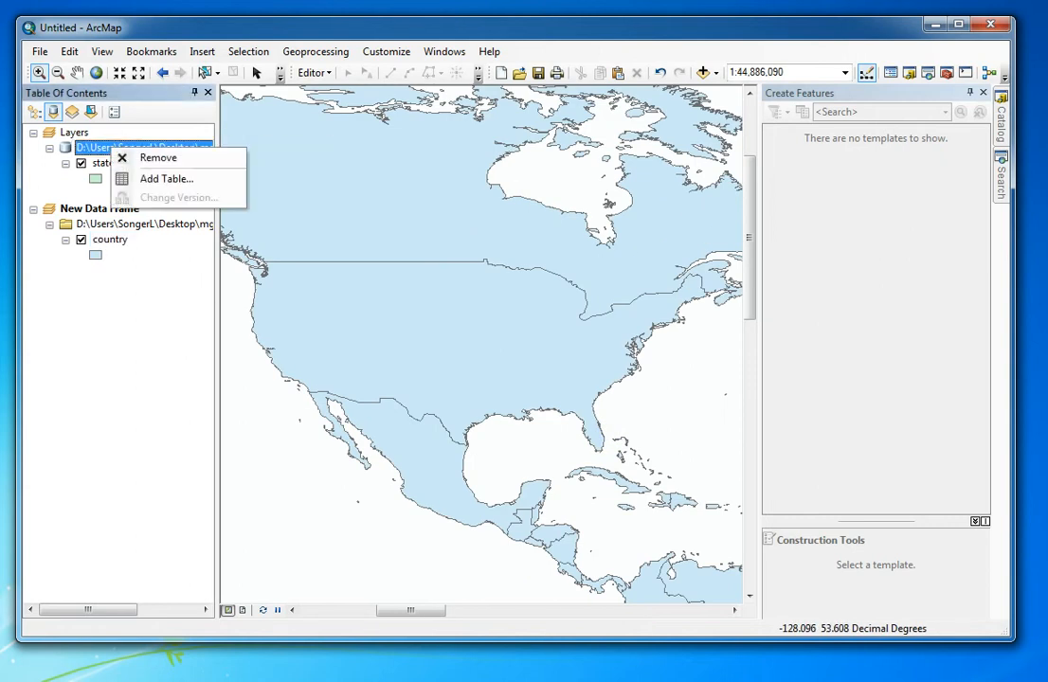
left_click(68, 132)
right_click(65, 135)
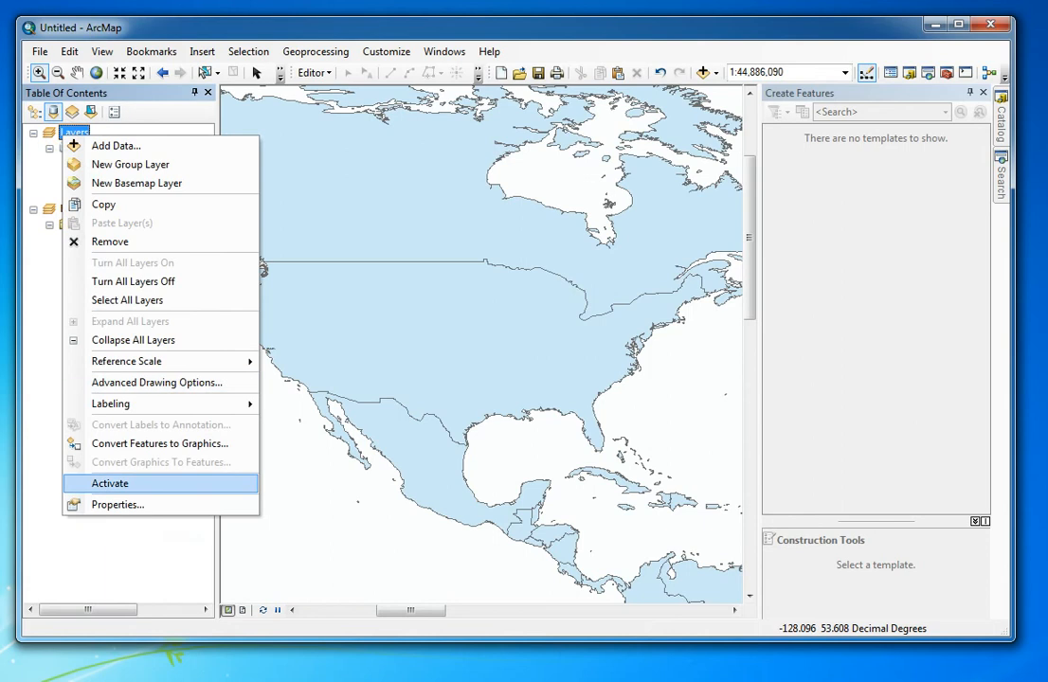
left_click(100, 484)
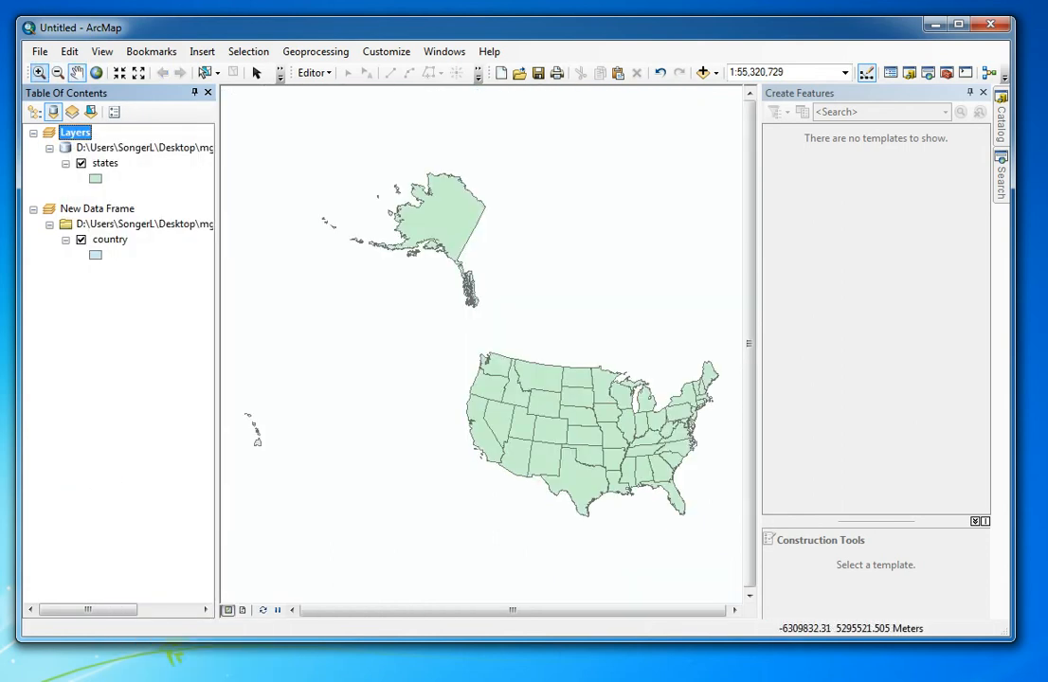
left_click(39, 72)
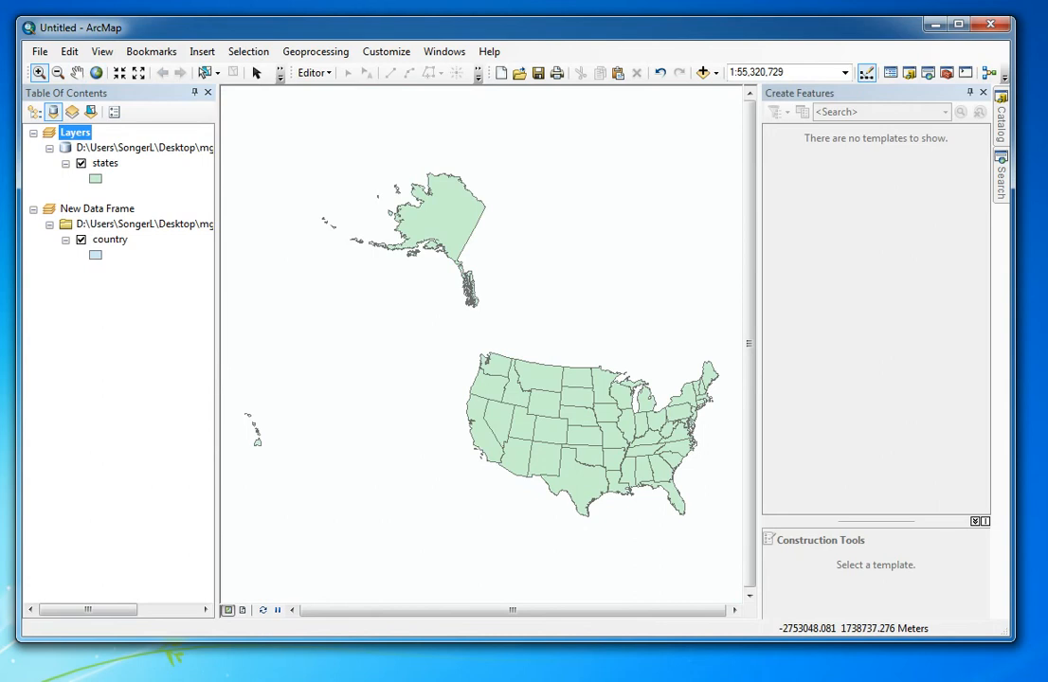
left_click_drag(433, 323, 729, 538)
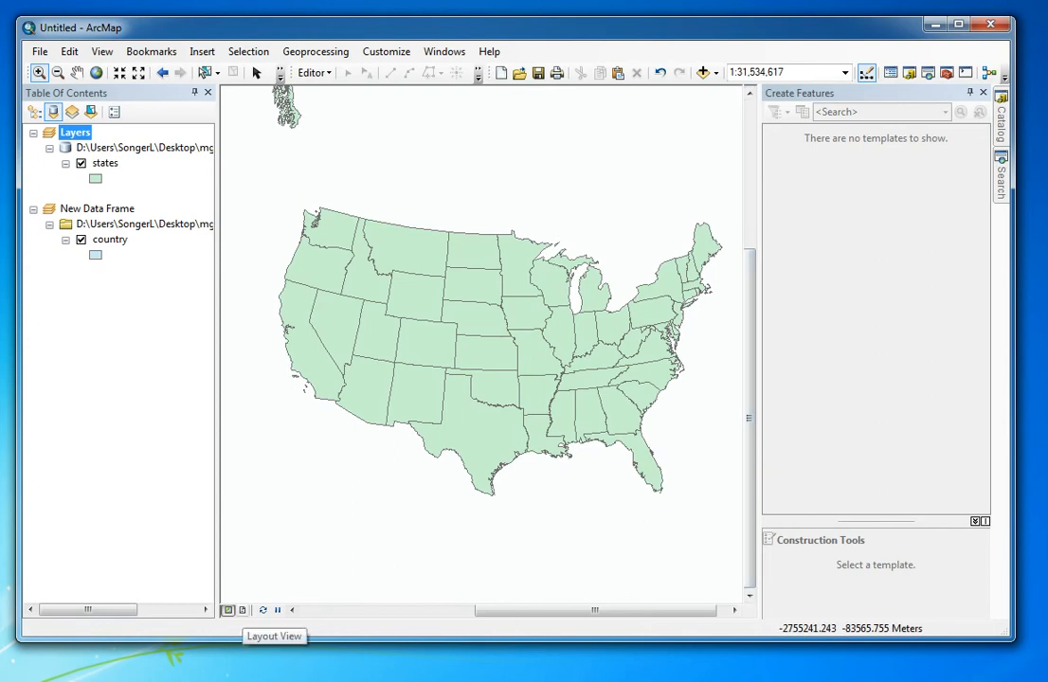
Step: In the page layout, move the country frame toward the page bottom and shrink the states frame to about 6.5 by 4 inches
left_click(242, 610)
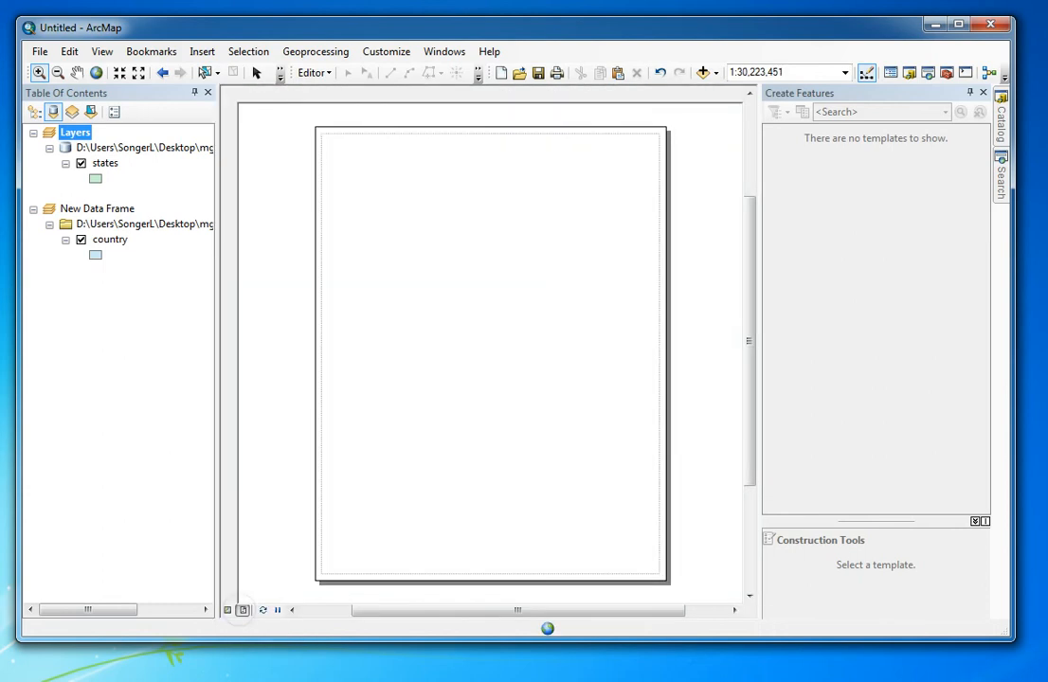
left_click(481, 346)
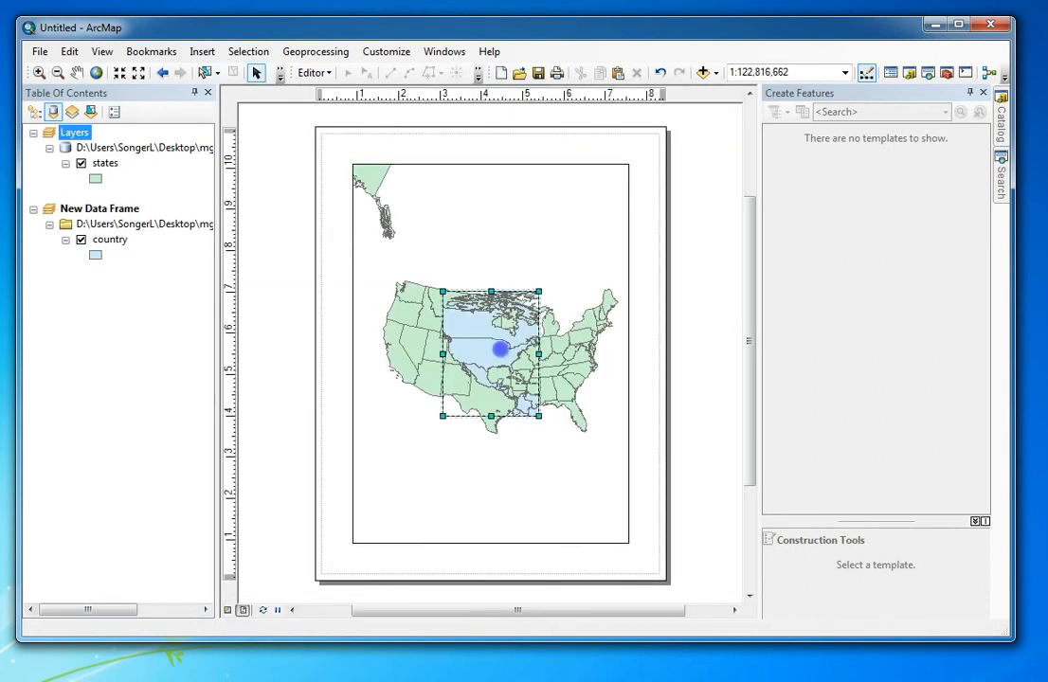
left_click_drag(509, 353, 483, 463)
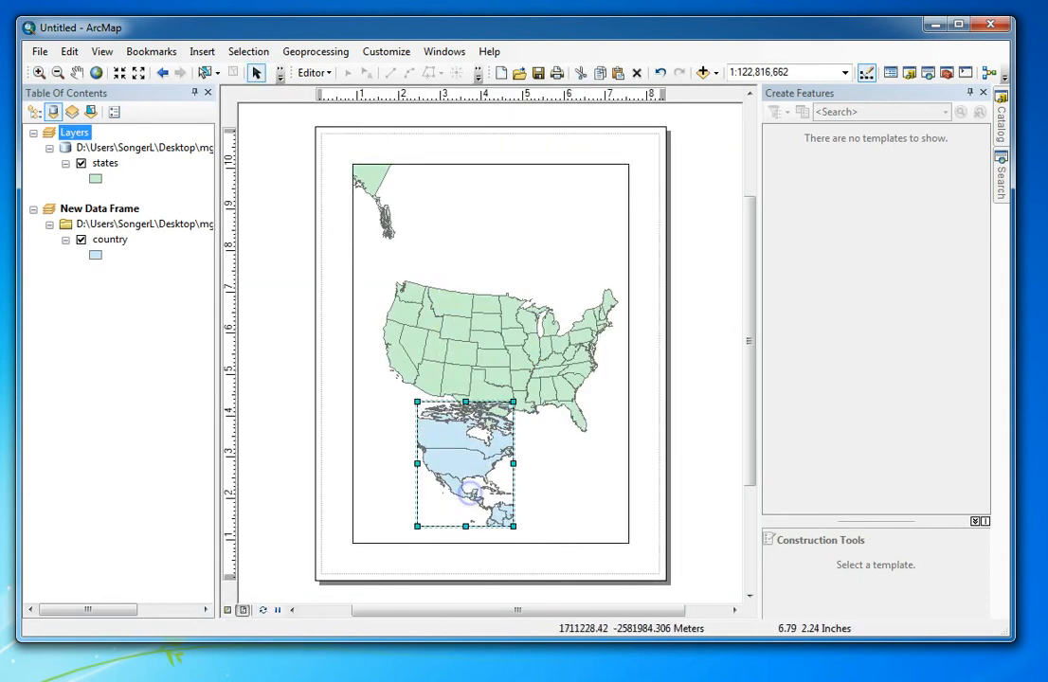
left_click(597, 487)
left_click_drag(629, 542, 623, 331)
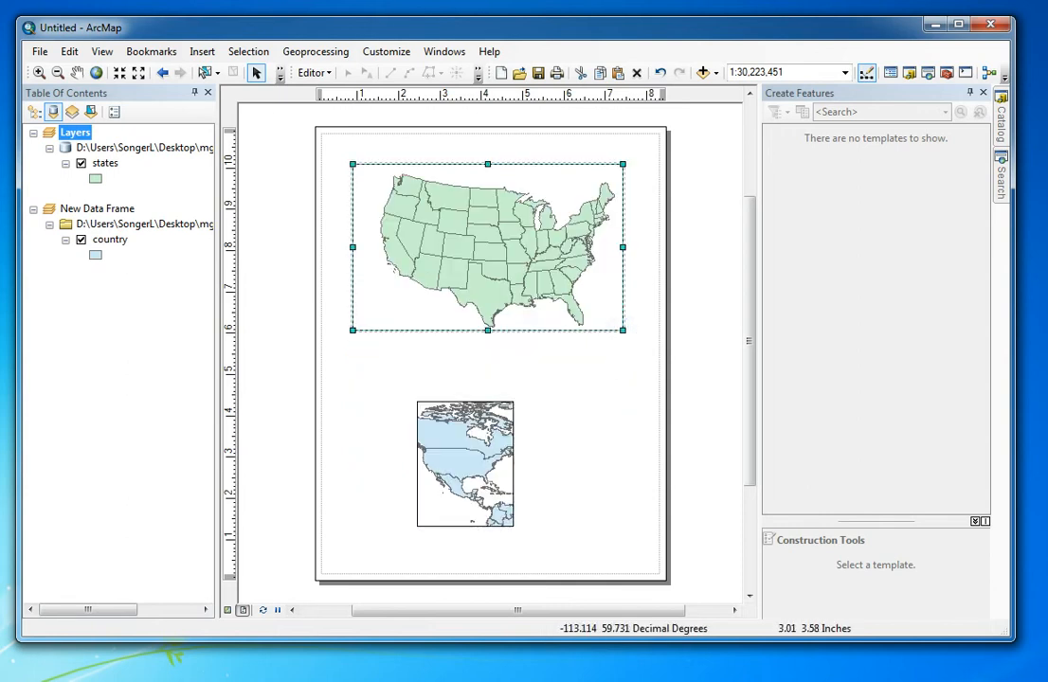
Step: Enlarge the country frame to about 6.8 by 4.7 inches below the states frame and zoom it in on North America
left_click(434, 429)
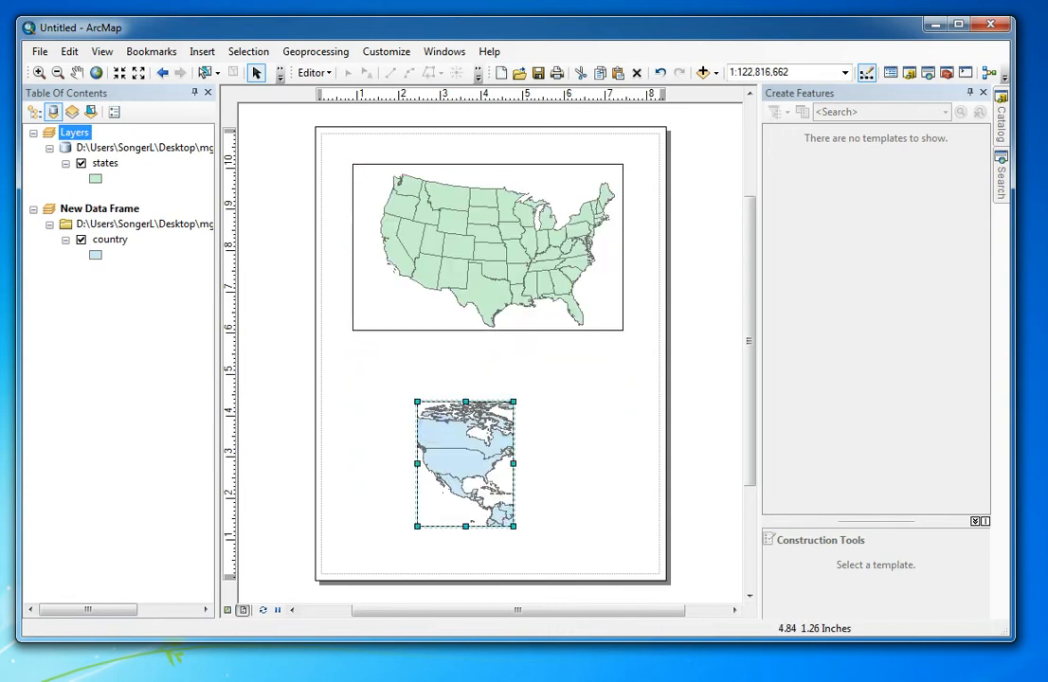
left_click_drag(513, 526, 625, 559)
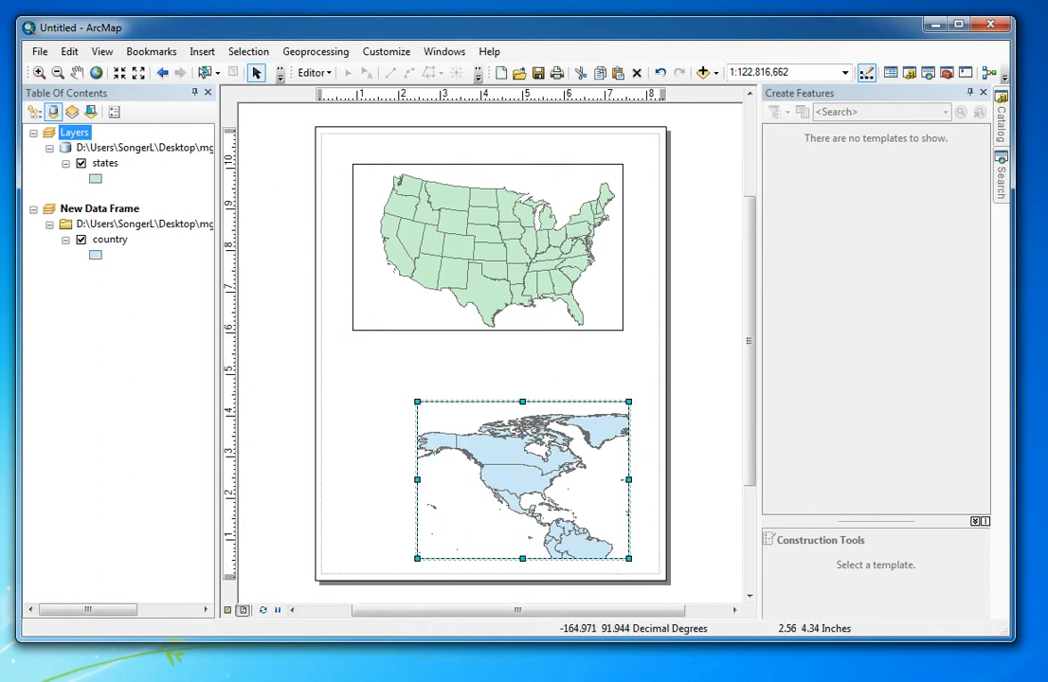
left_click_drag(417, 401, 346, 363)
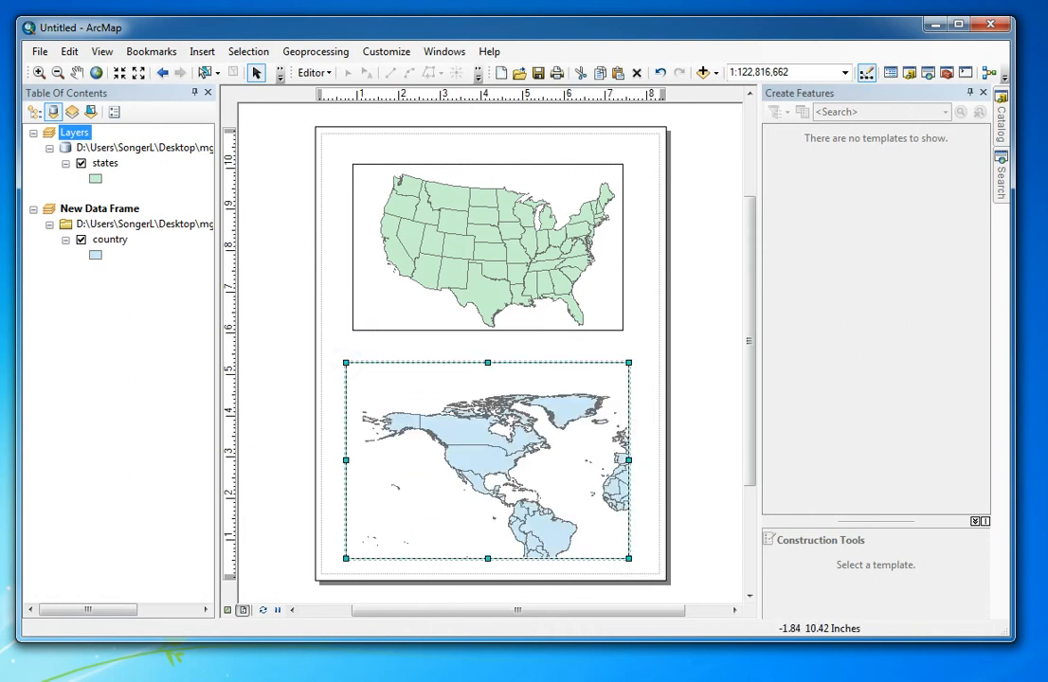
left_click(39, 72)
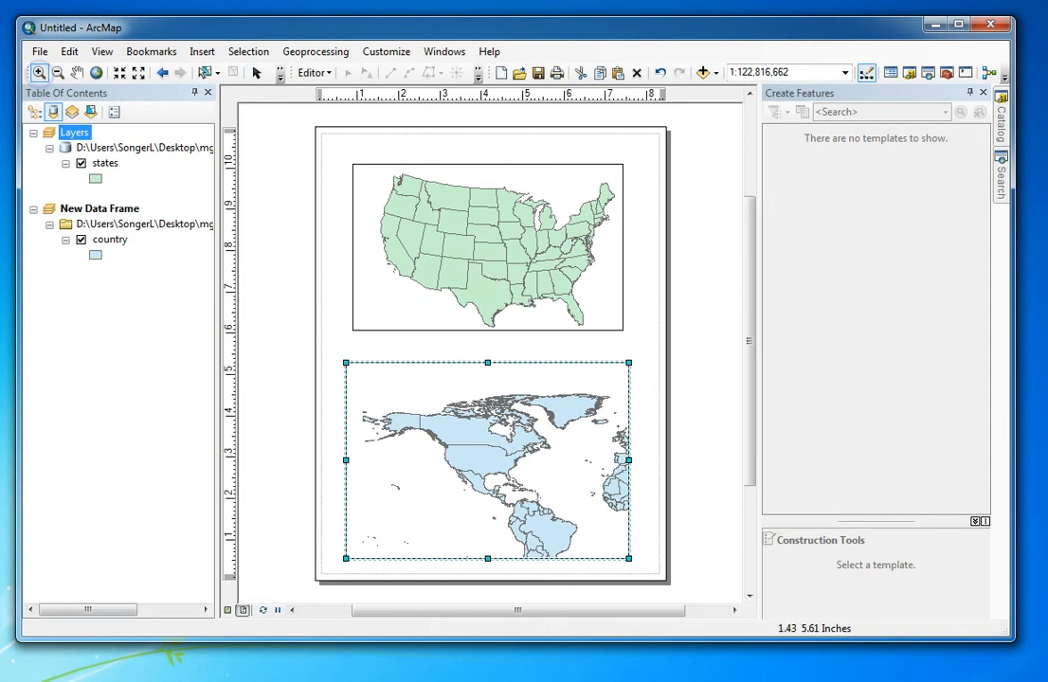
left_click_drag(421, 434, 563, 497)
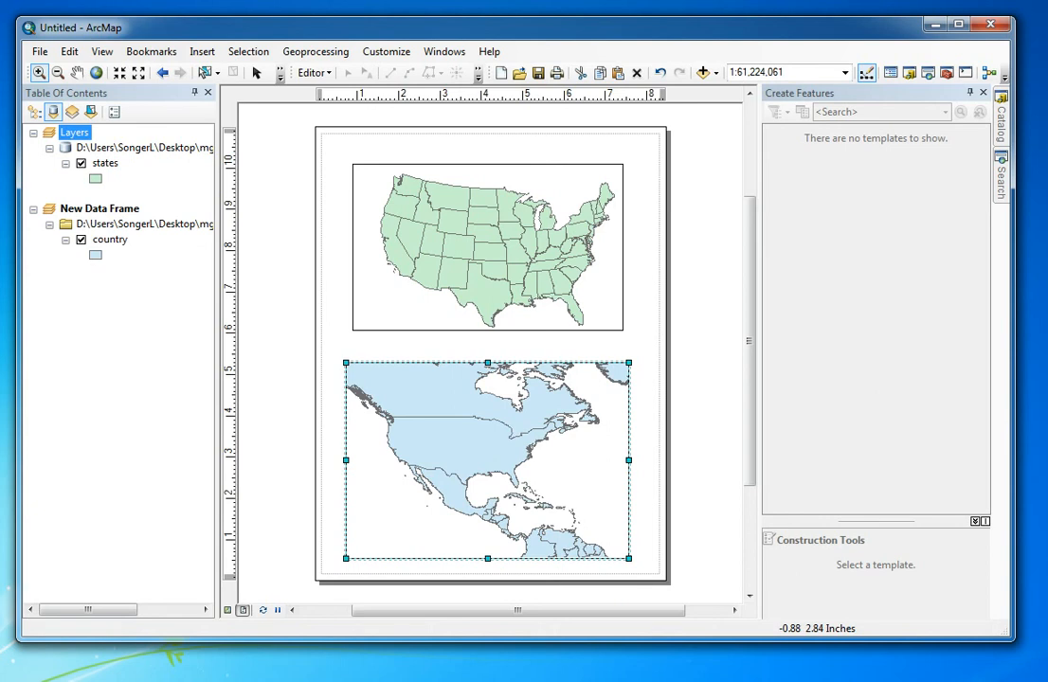
Step: Review the coordinate system of New Data Frame and browse the Geographic Coordinate Systems through the World entries beside the layout
left_click(120, 301)
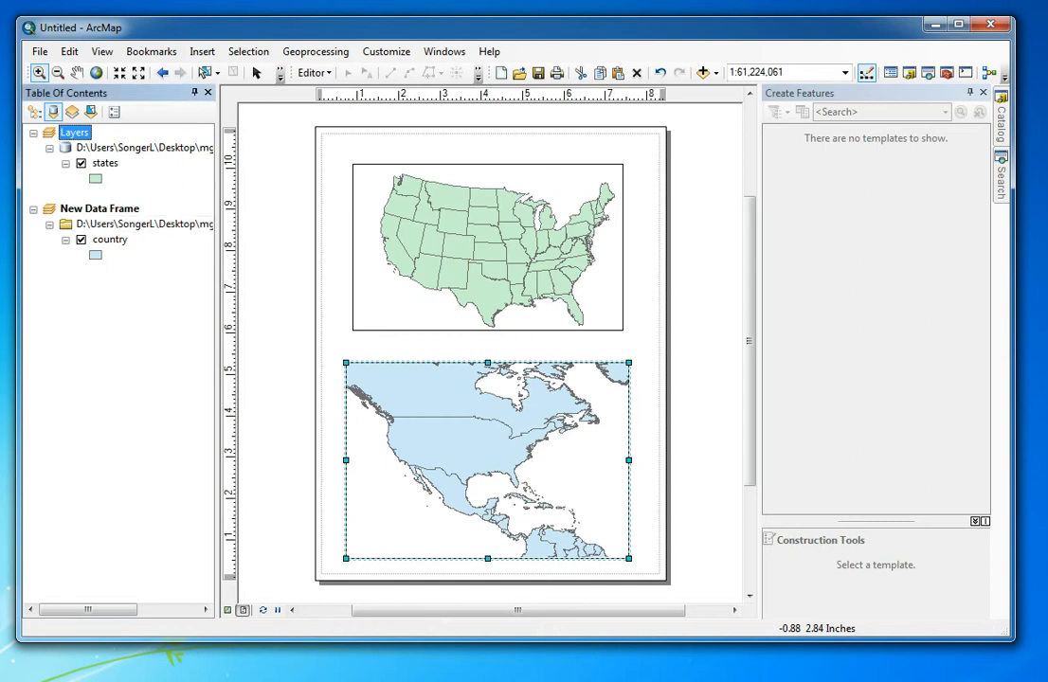
left_click(104, 208)
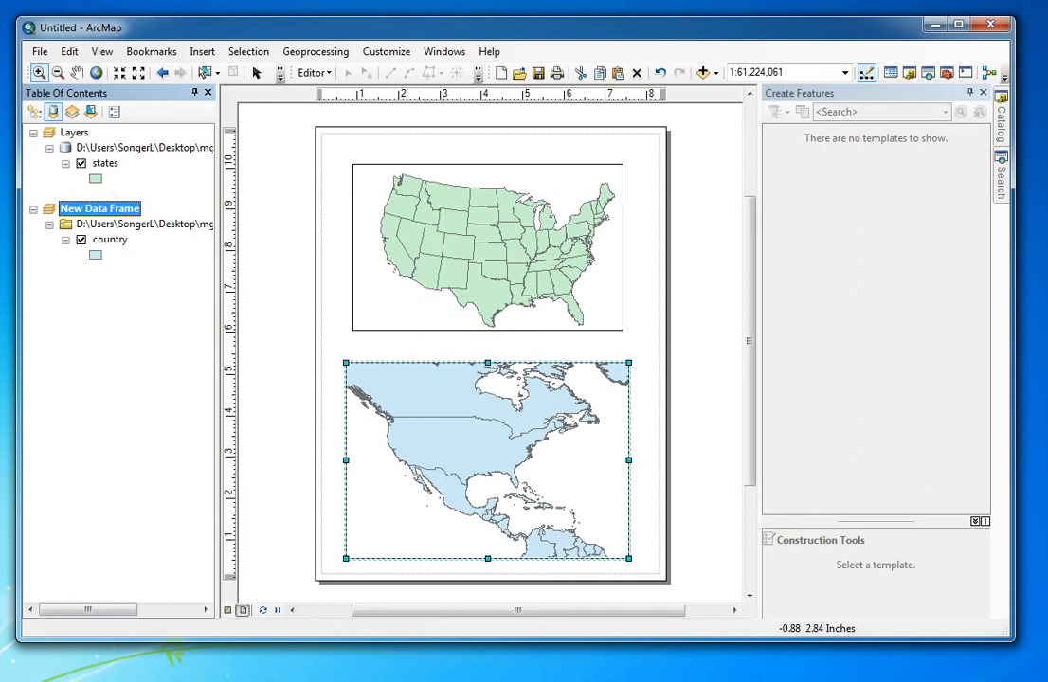
right_click(106, 209)
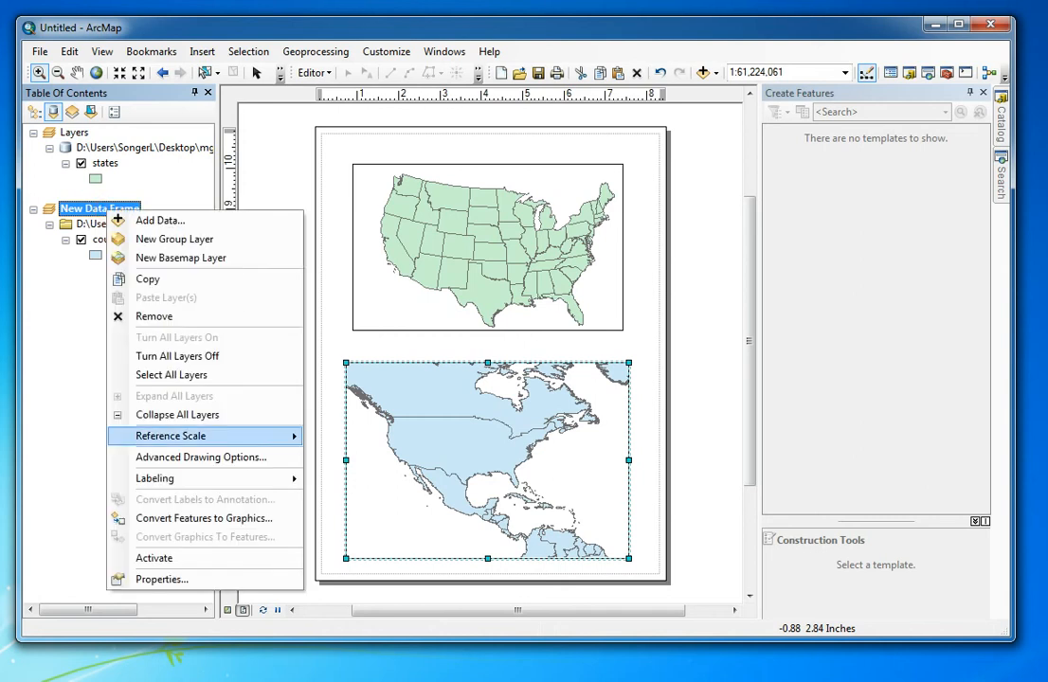
left_click(161, 579)
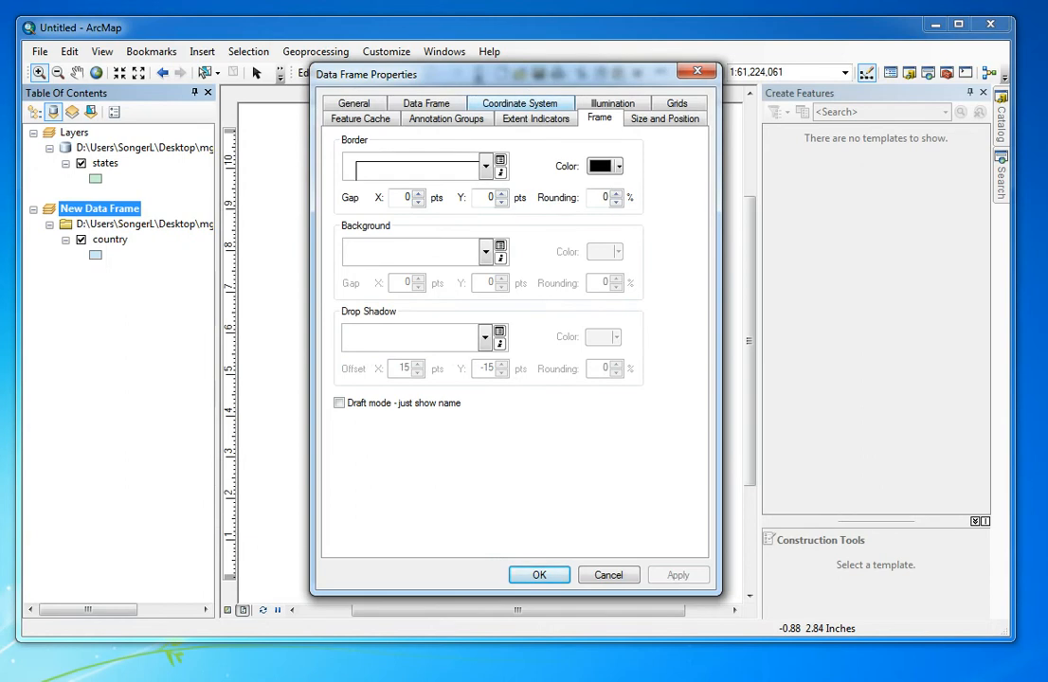
left_click(502, 102)
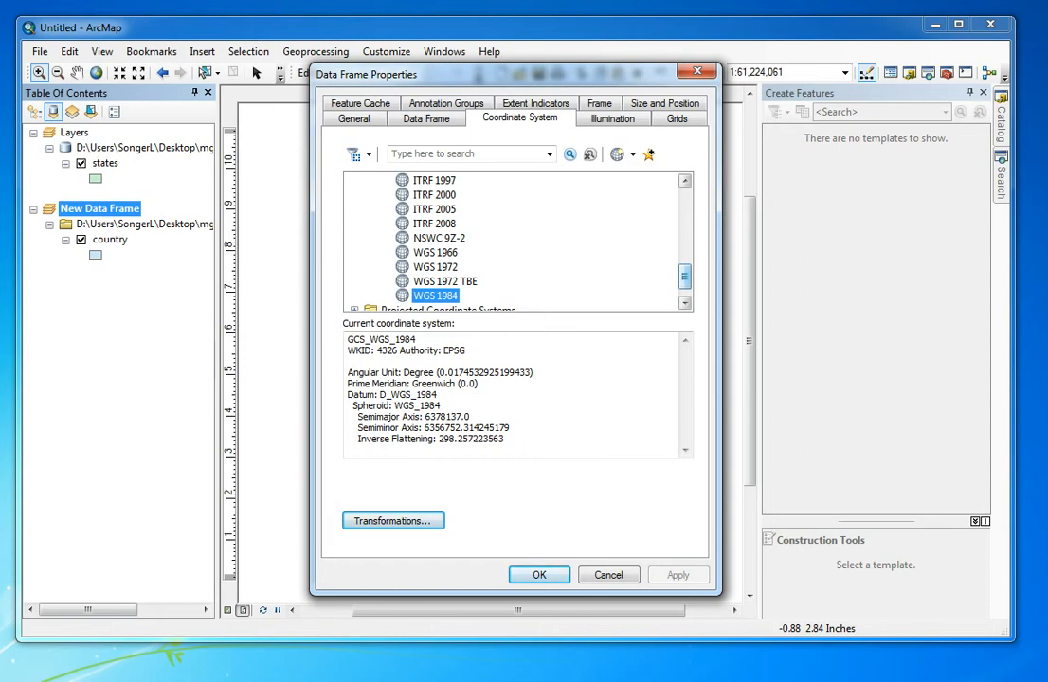
left_click_drag(684, 276, 695, 190)
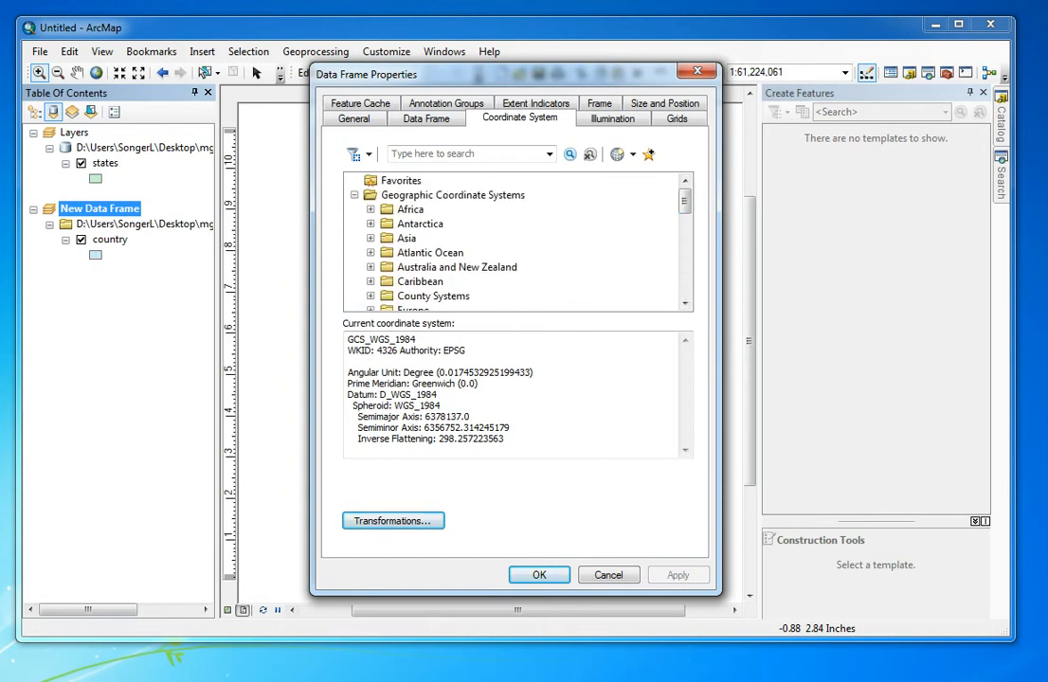
left_click(354, 195)
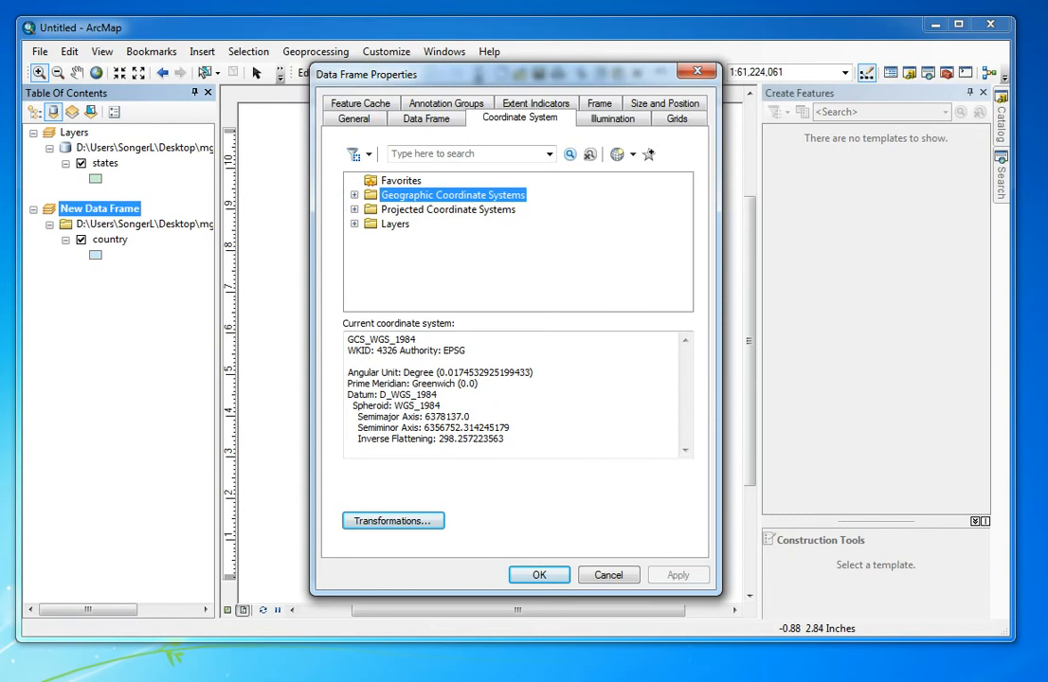
left_click_drag(555, 74, 976, 67)
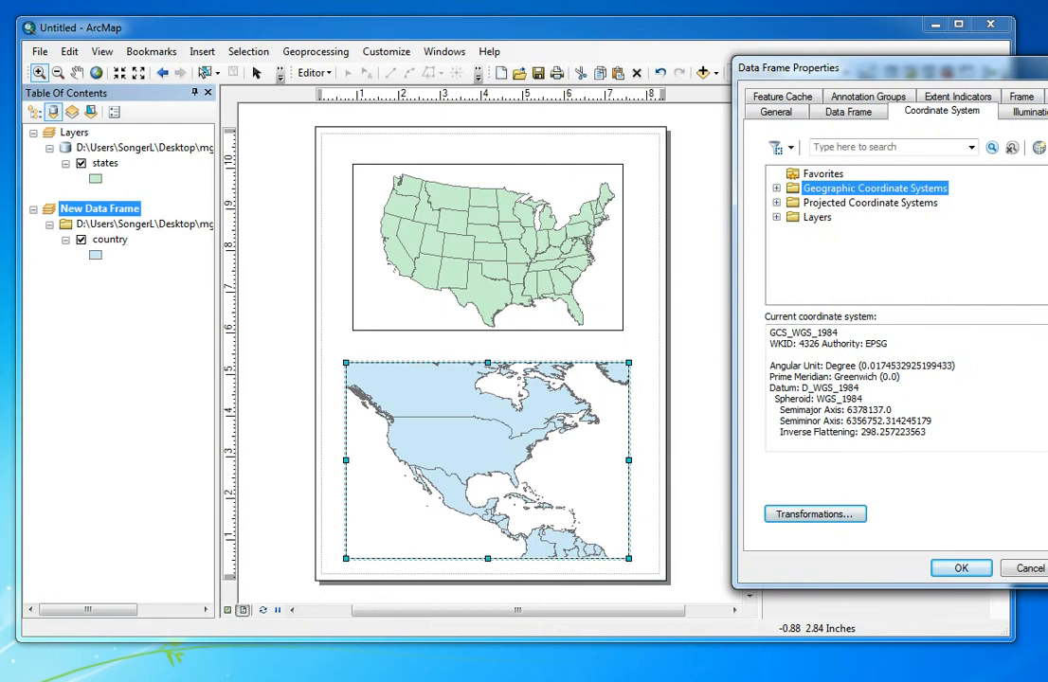
left_click(776, 187)
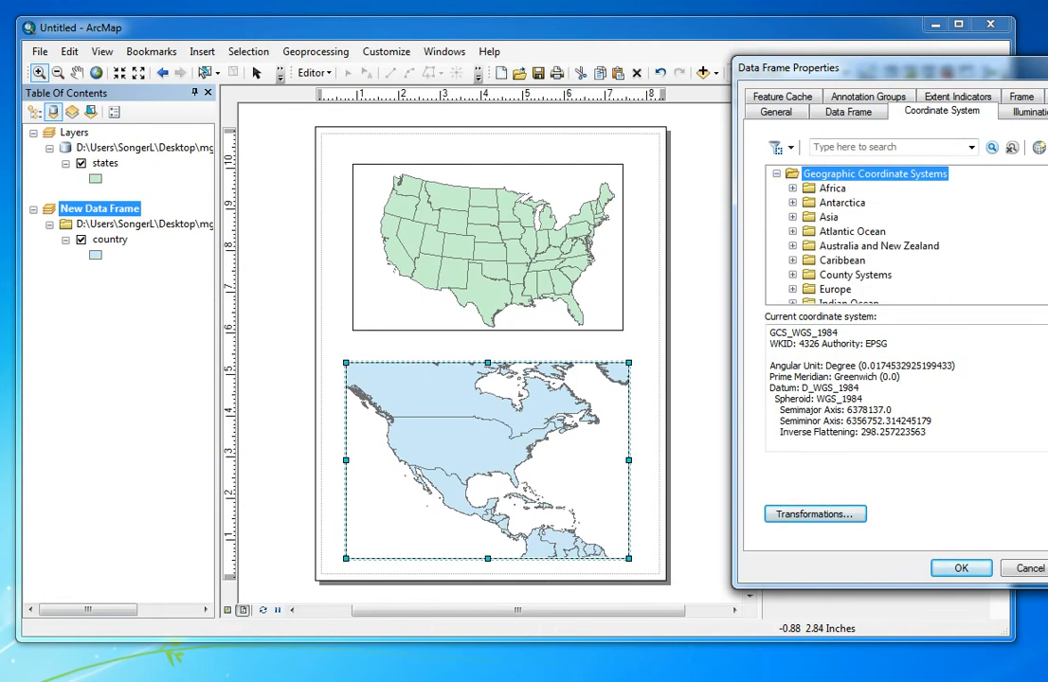
scroll(905, 235, "down", 4)
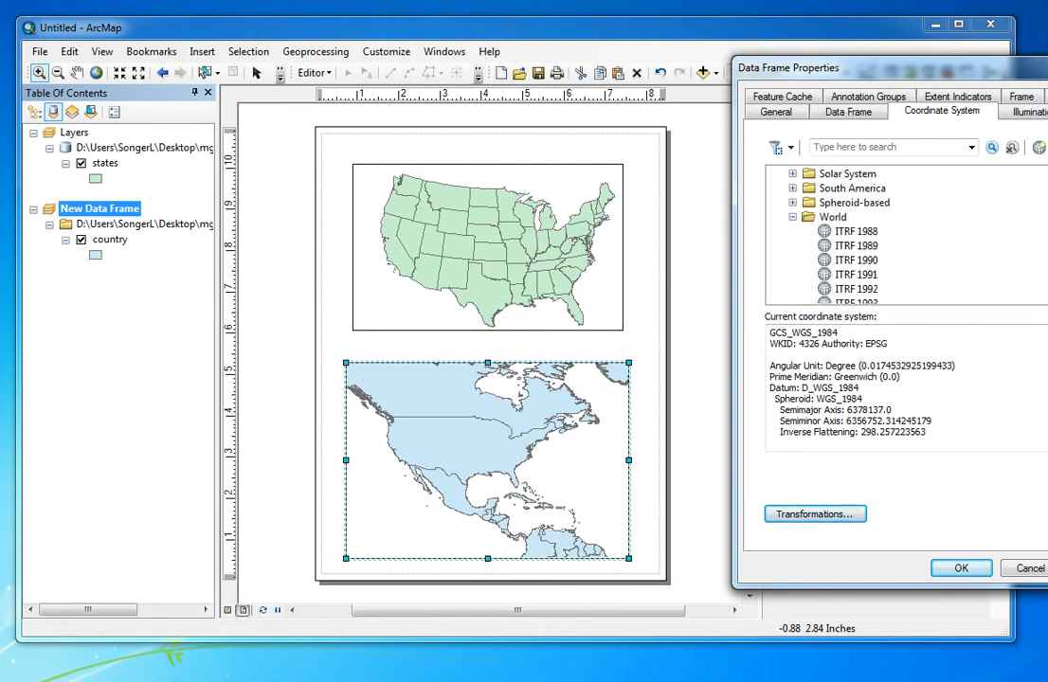
scroll(906, 235, "down", 5)
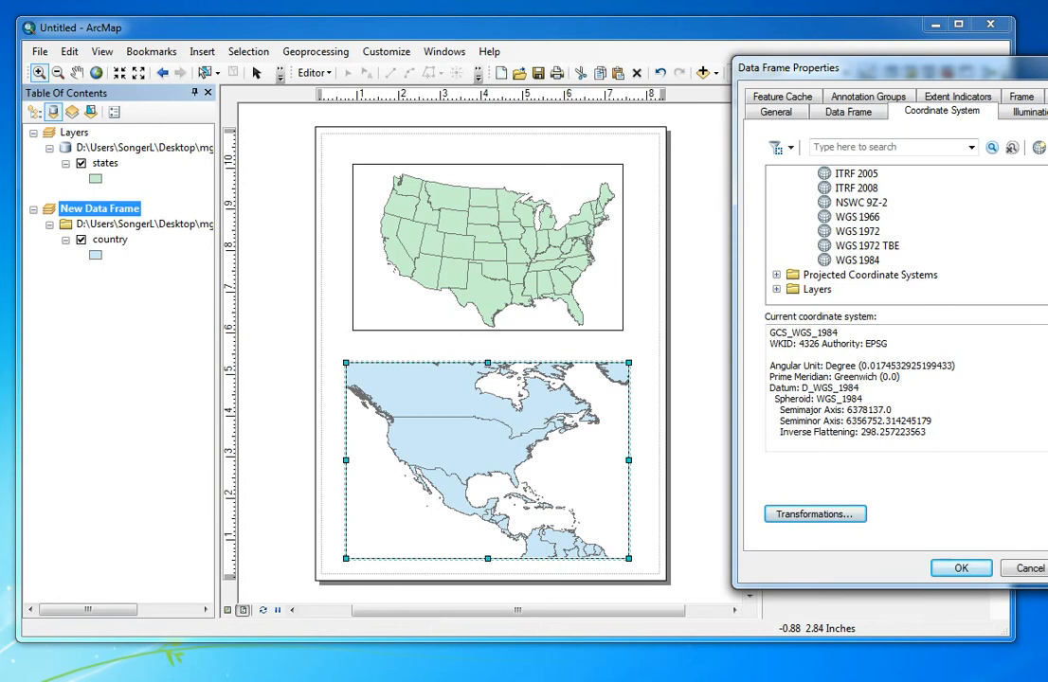
key("Return")
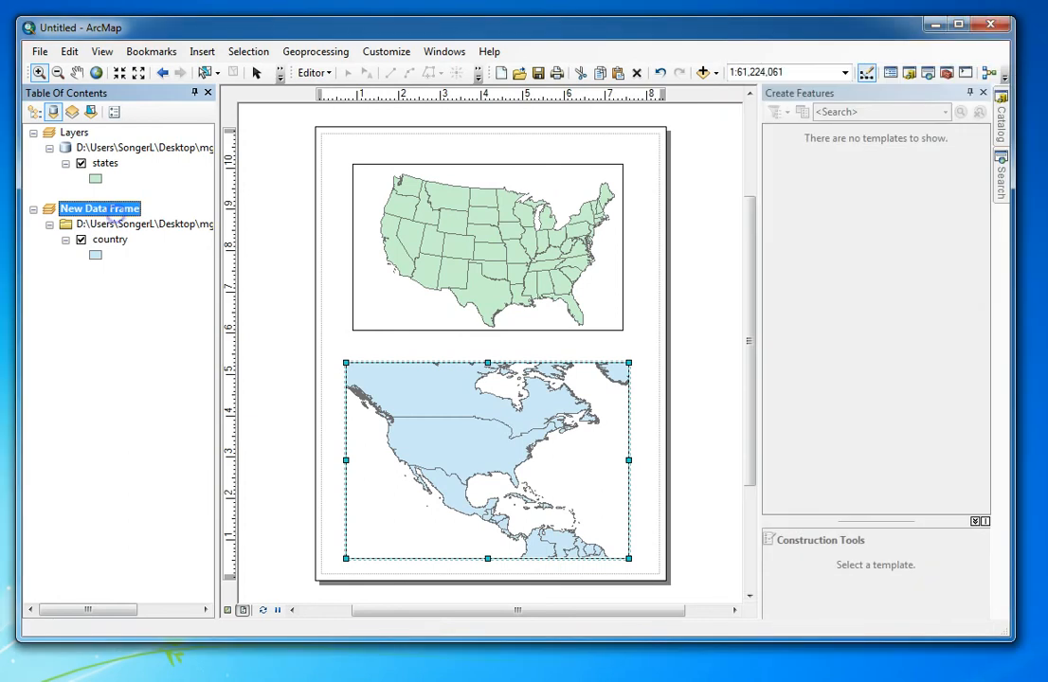
Step: Rename New Data Frame as GCS
left_click(100, 209)
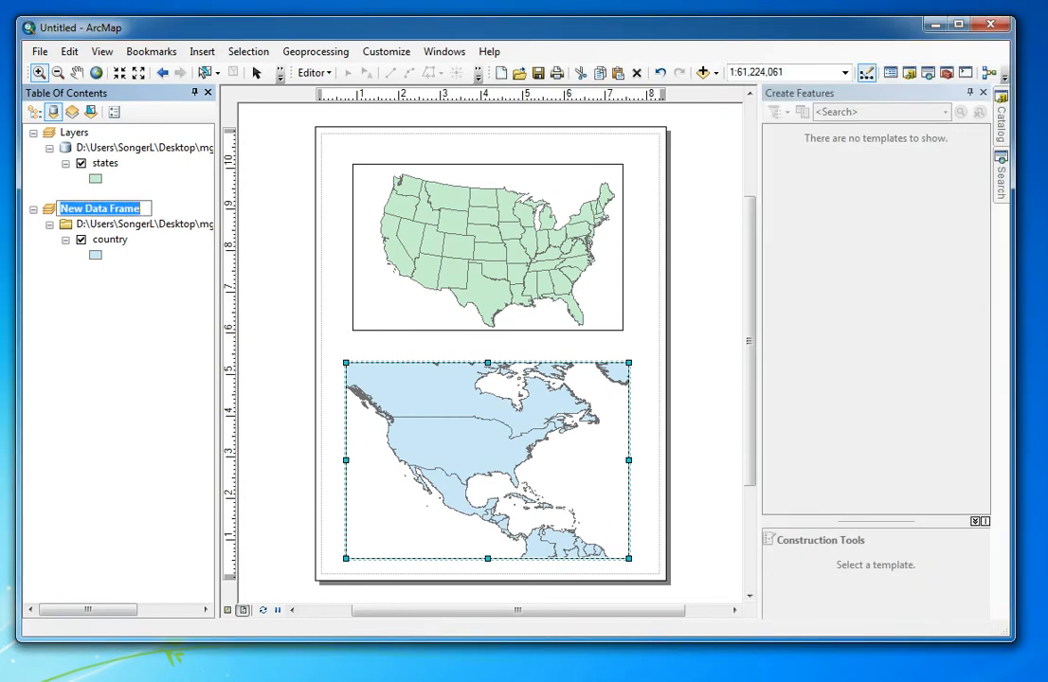
type("GCS")
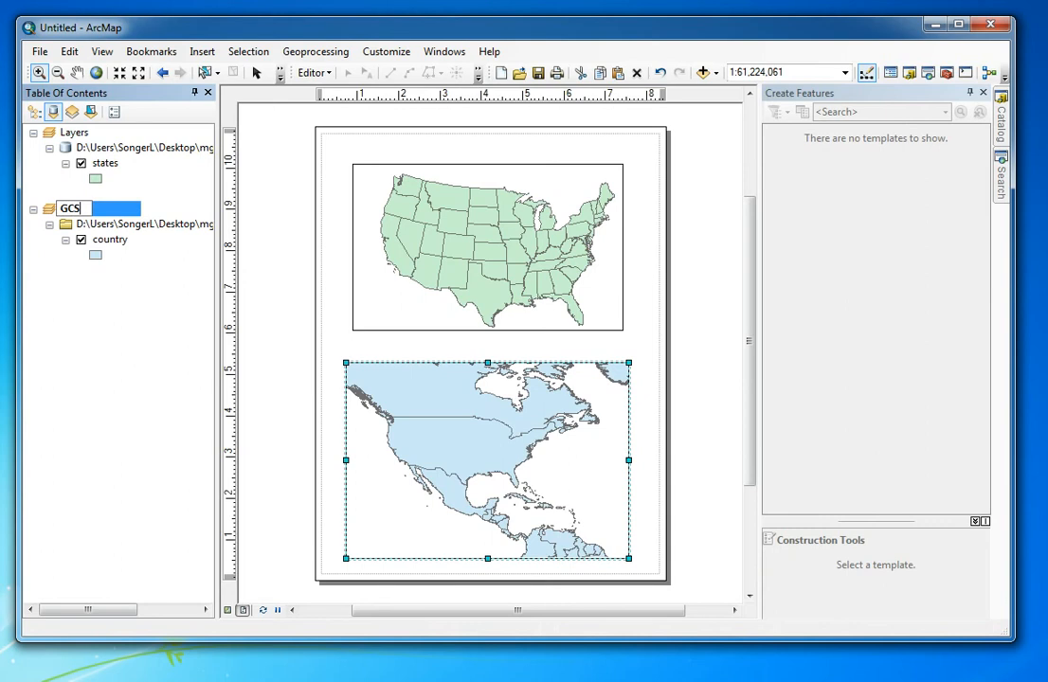
key("Return")
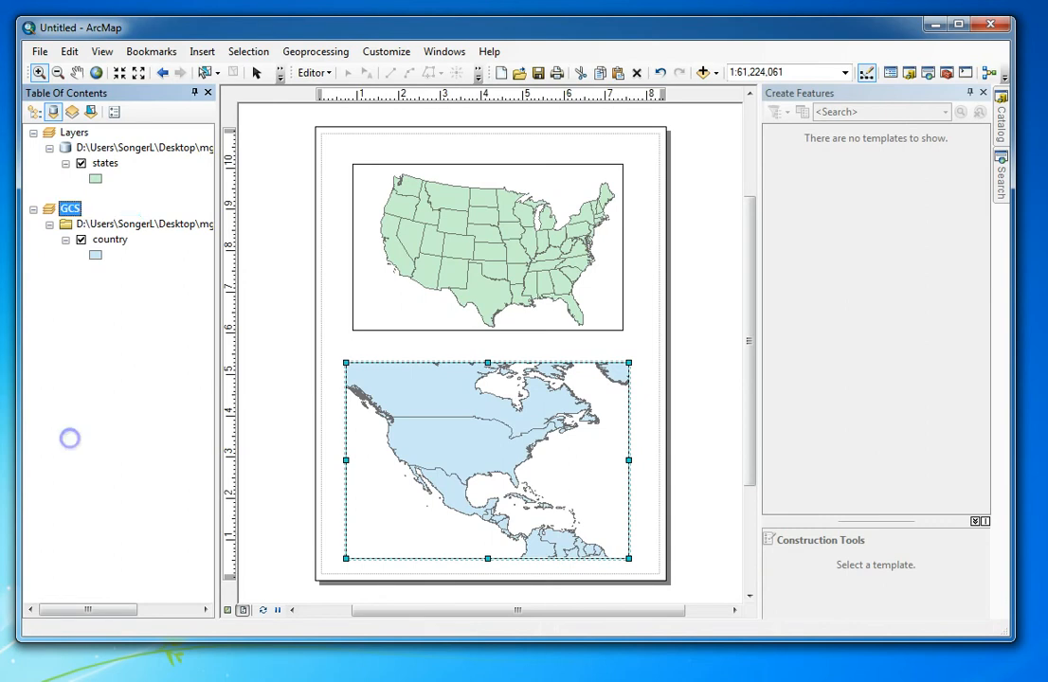
Step: Examine the country layer's source properties, including its extent, geographic coordinate system, datum and angular unit
right_click(108, 240)
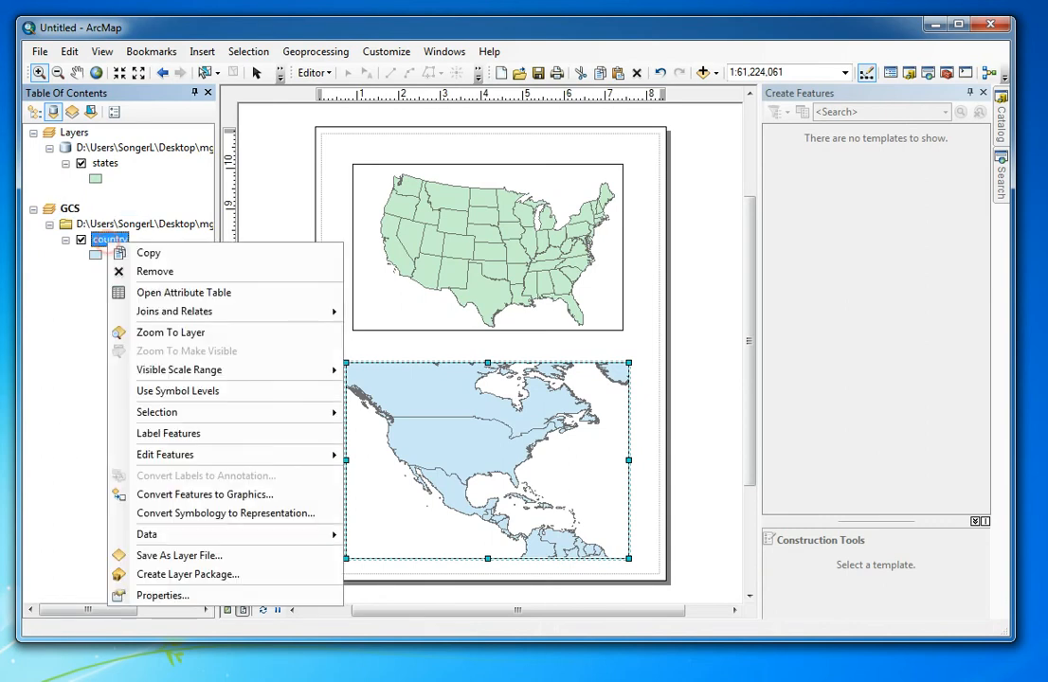
left_click(205, 595)
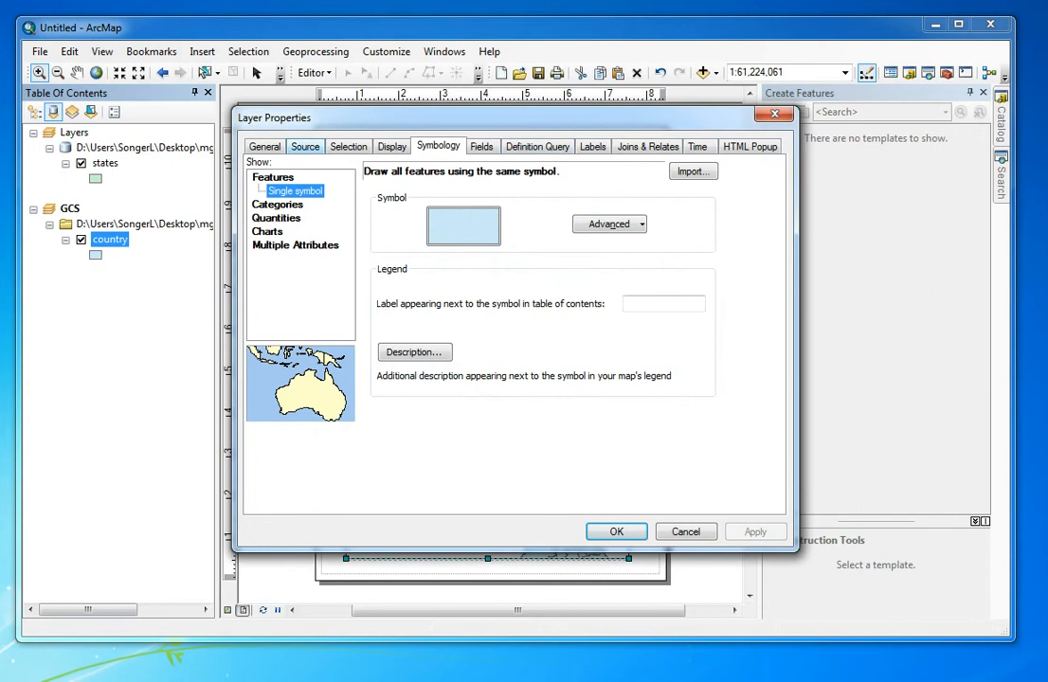
left_click(305, 146)
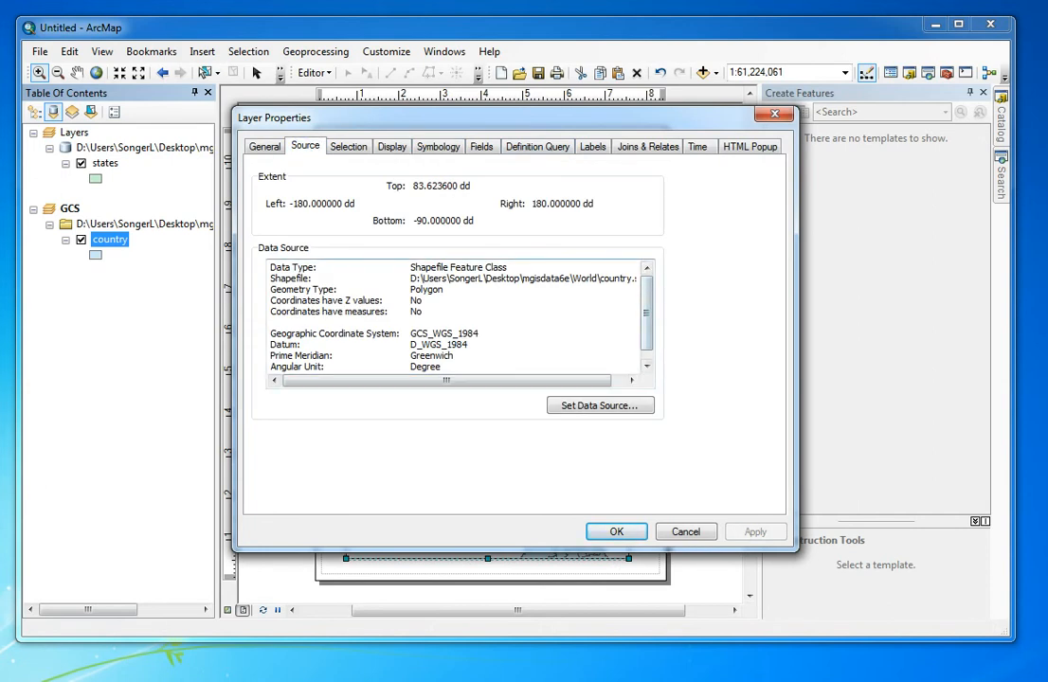
left_click_drag(585, 116, 976, 86)
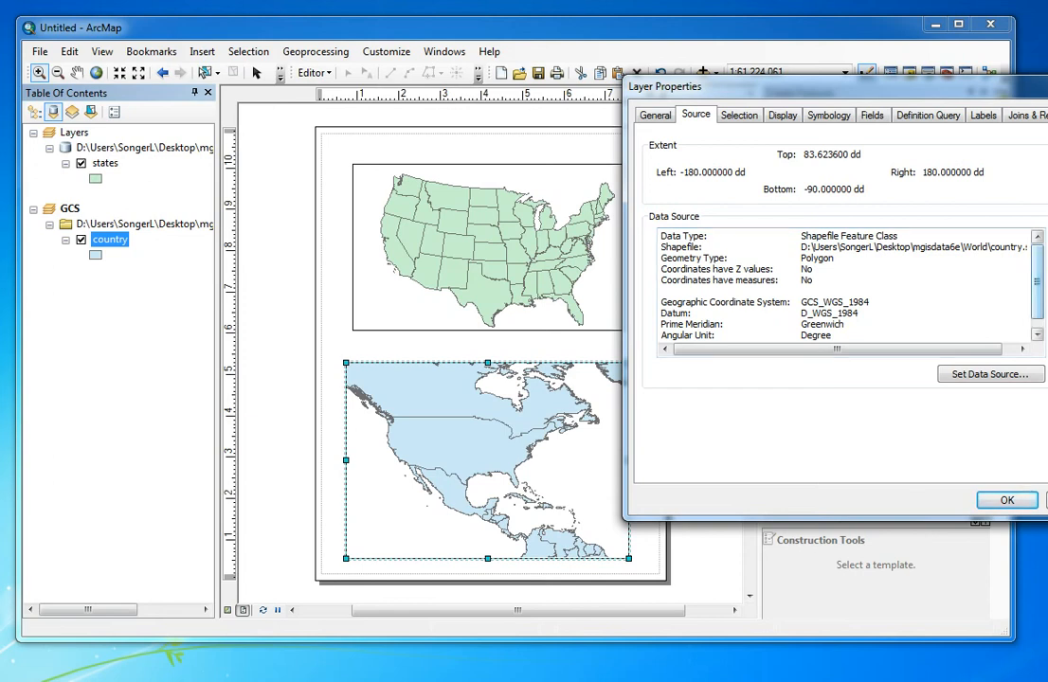
scroll(897, 240, "down", 1)
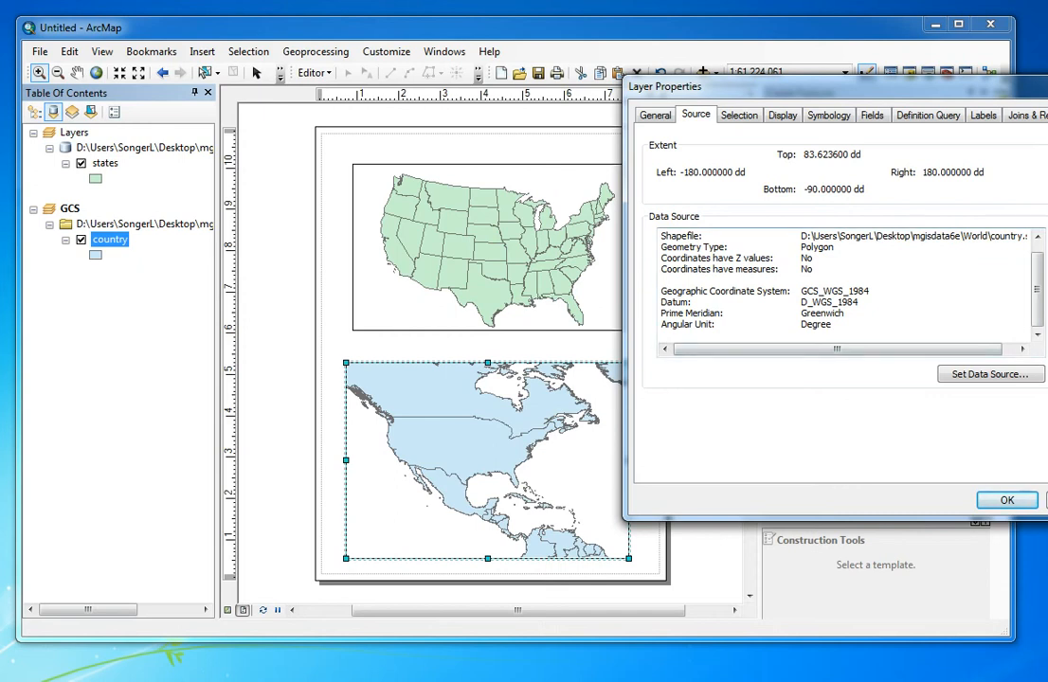
key("Escape")
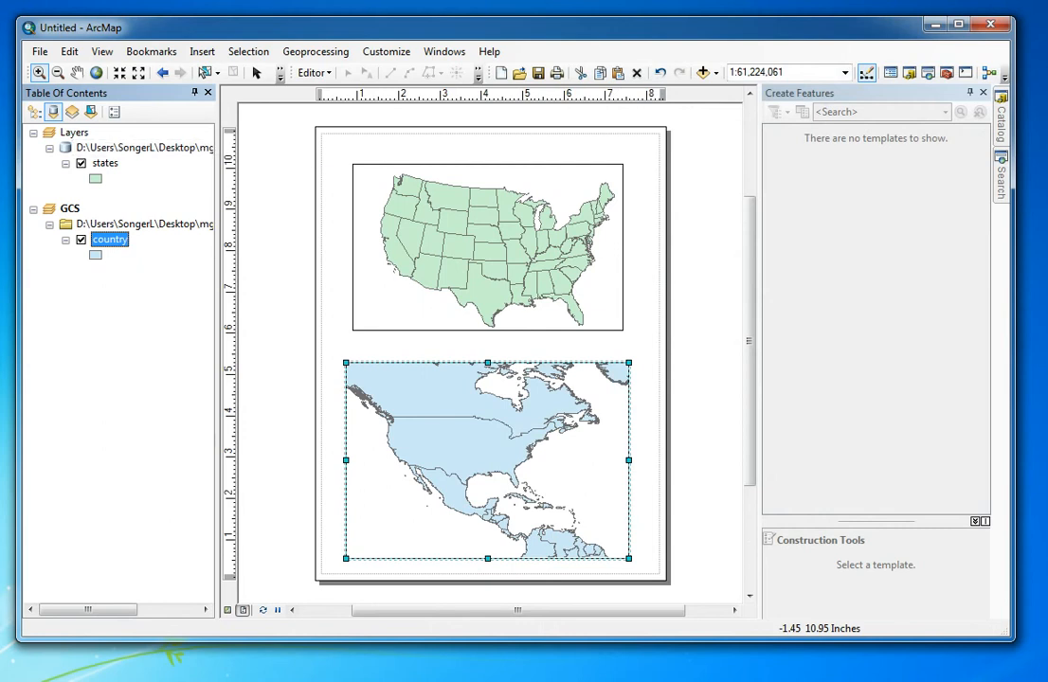
Step: Examine the coordinate system of the Layers data frame and browse the categories of Projected Coordinate Systems
right_click(74, 134)
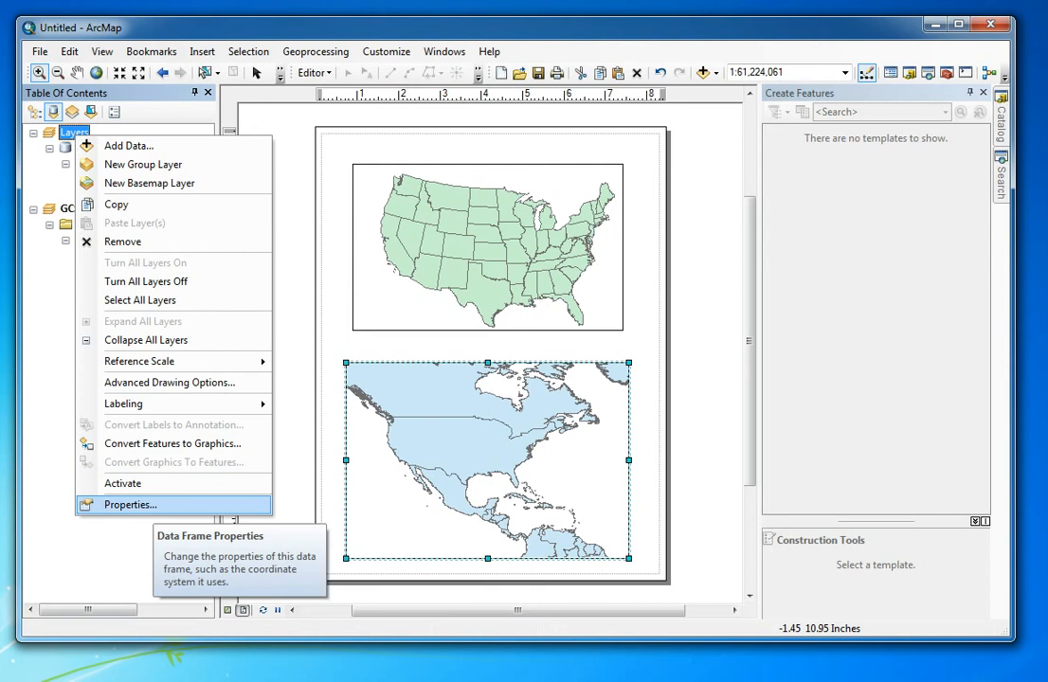
left_click(133, 504)
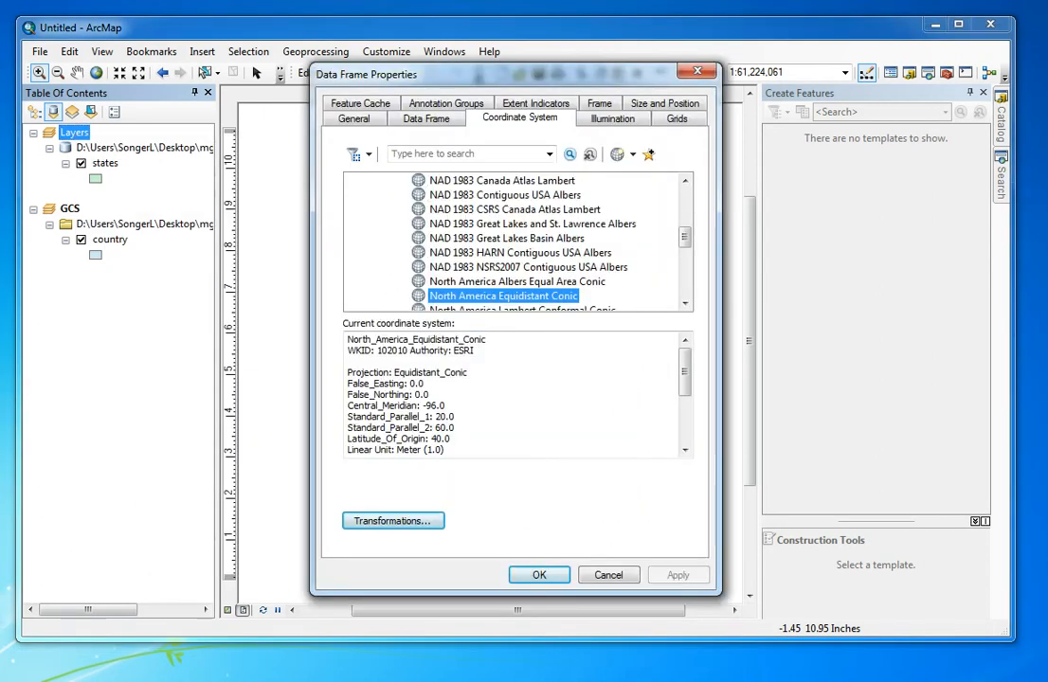
left_click_drag(599, 78, 962, 70)
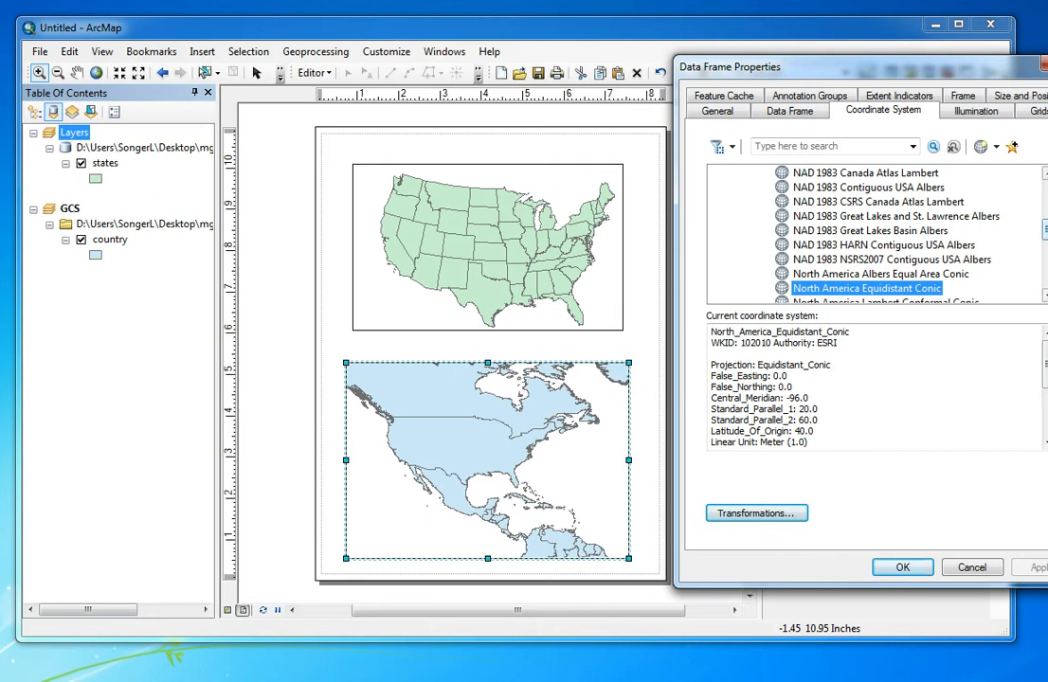
scroll(876, 236, "up", 5)
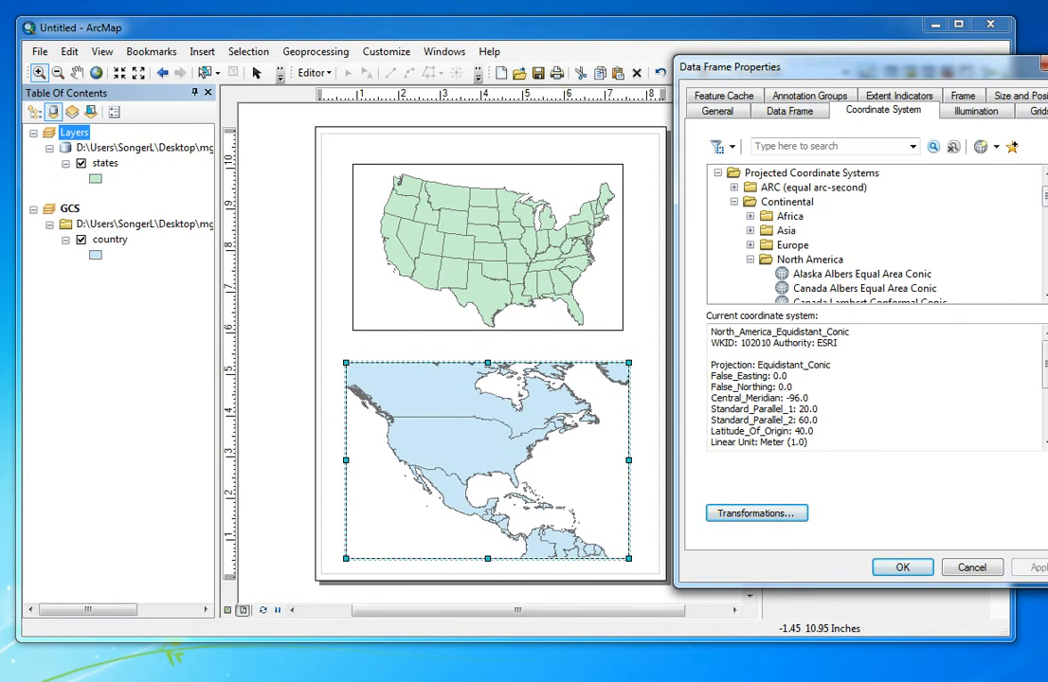
left_click(751, 259)
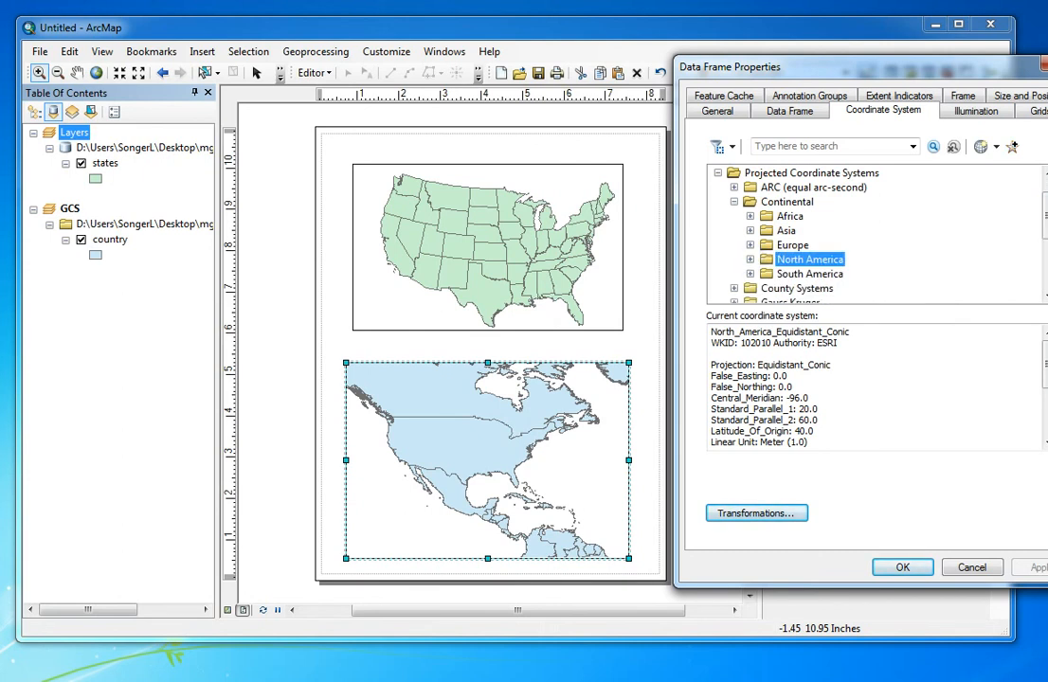
left_click(719, 173)
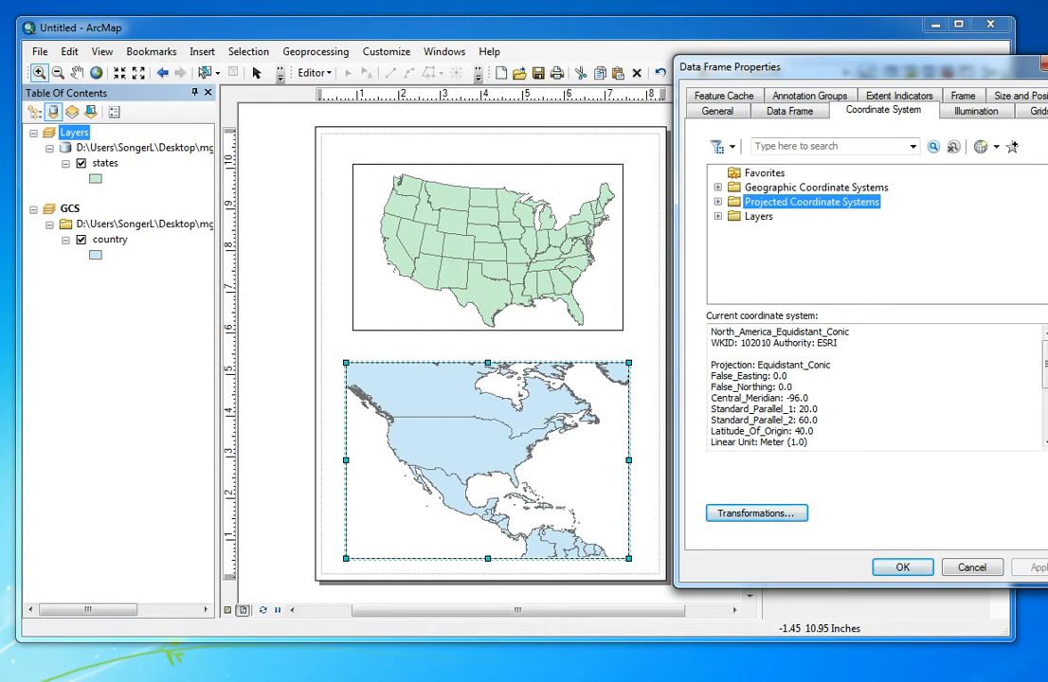
left_click(717, 202)
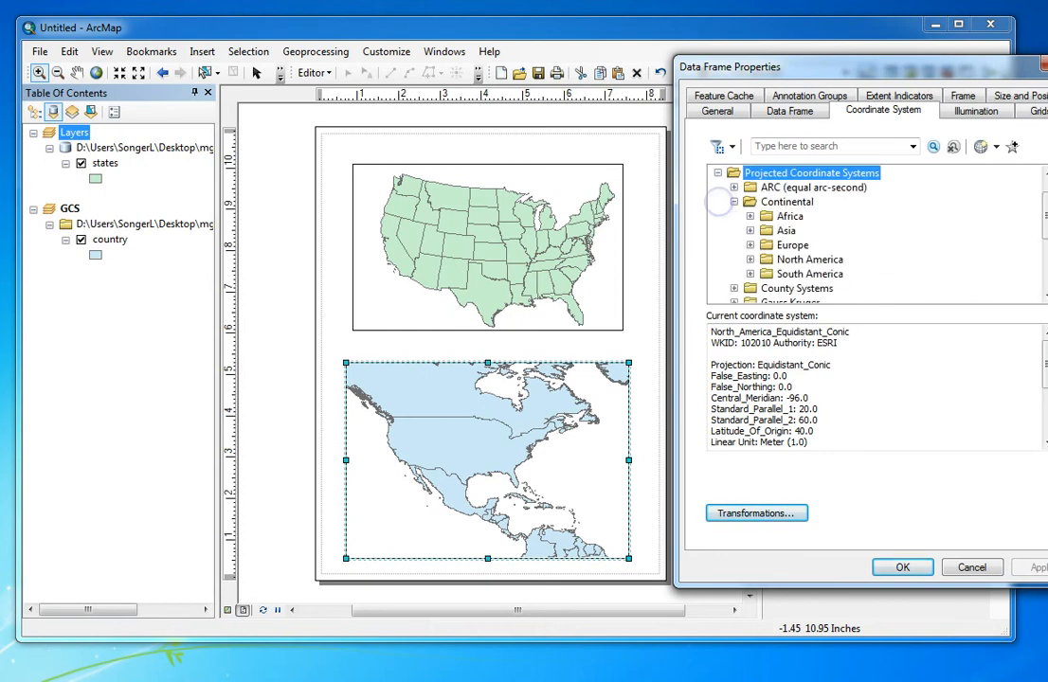
scroll(717, 202, "down", 3)
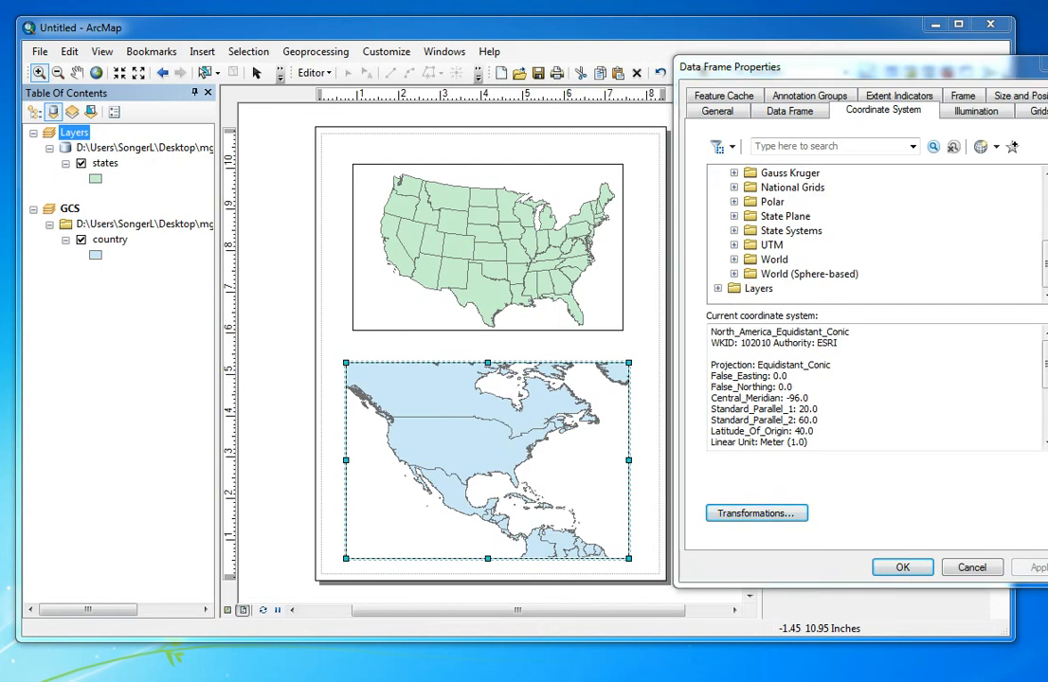
left_click(1044, 65)
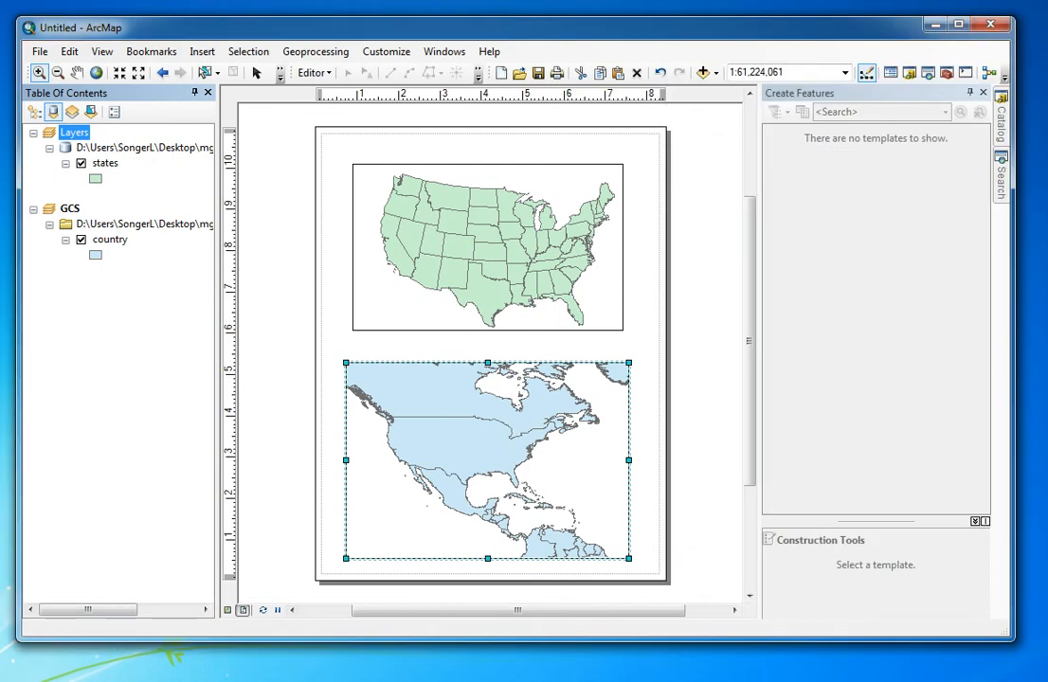
Step: Reopen the Layers data frame's coordinate system and review its projection parameters and the neighbouring North America projections beside the layout
left_click(75, 133)
right_click(74, 133)
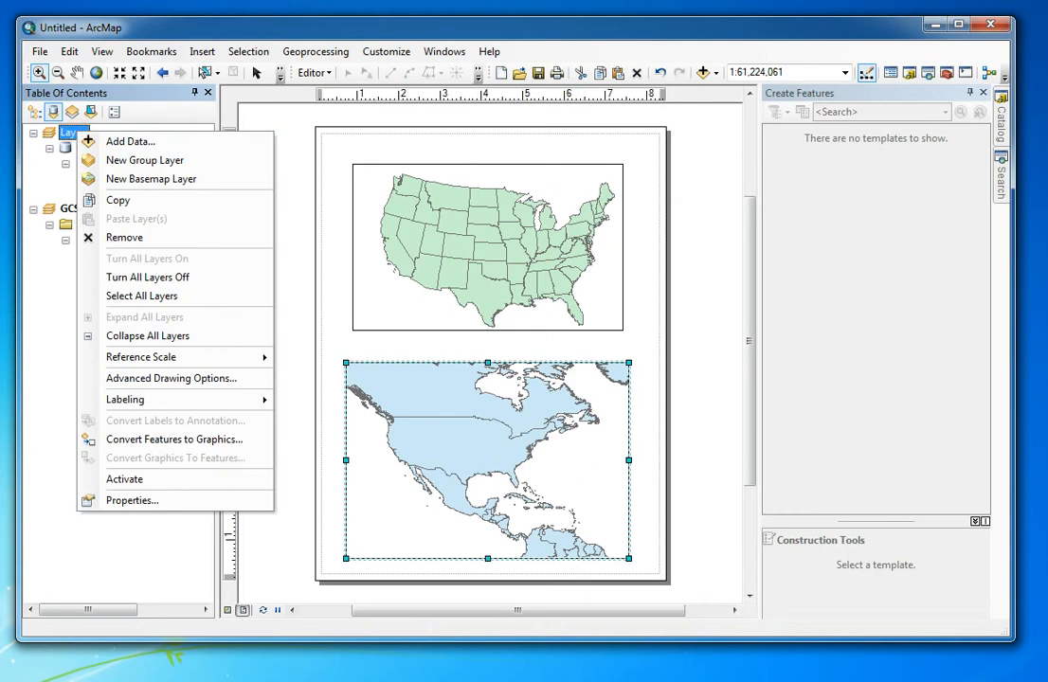
left_click(154, 498)
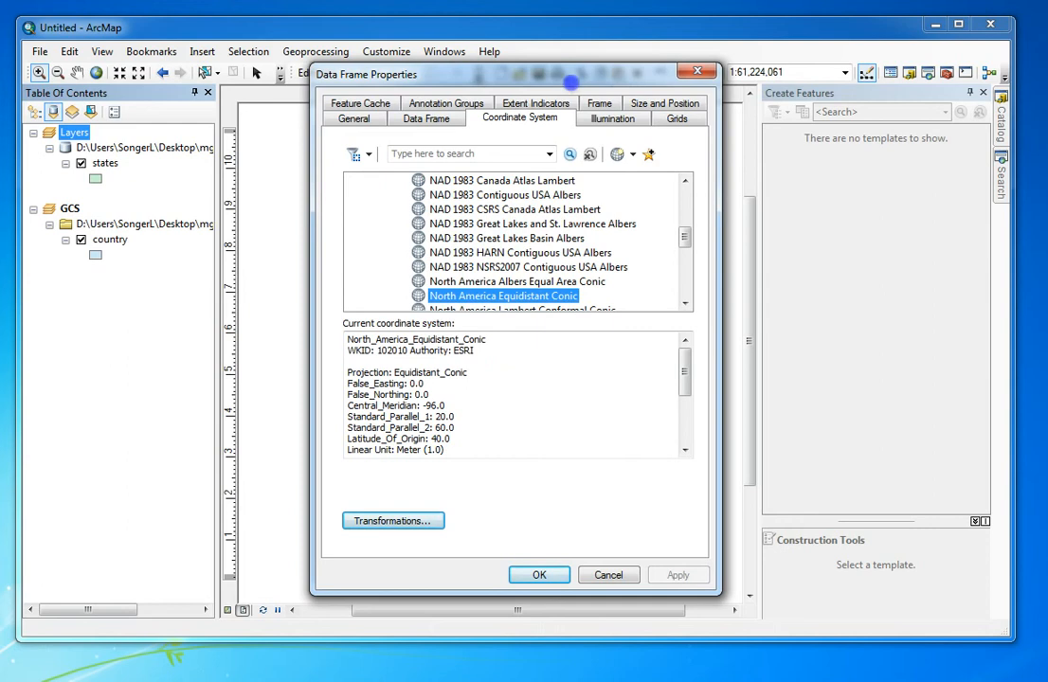
left_click_drag(542, 73, 992, 99)
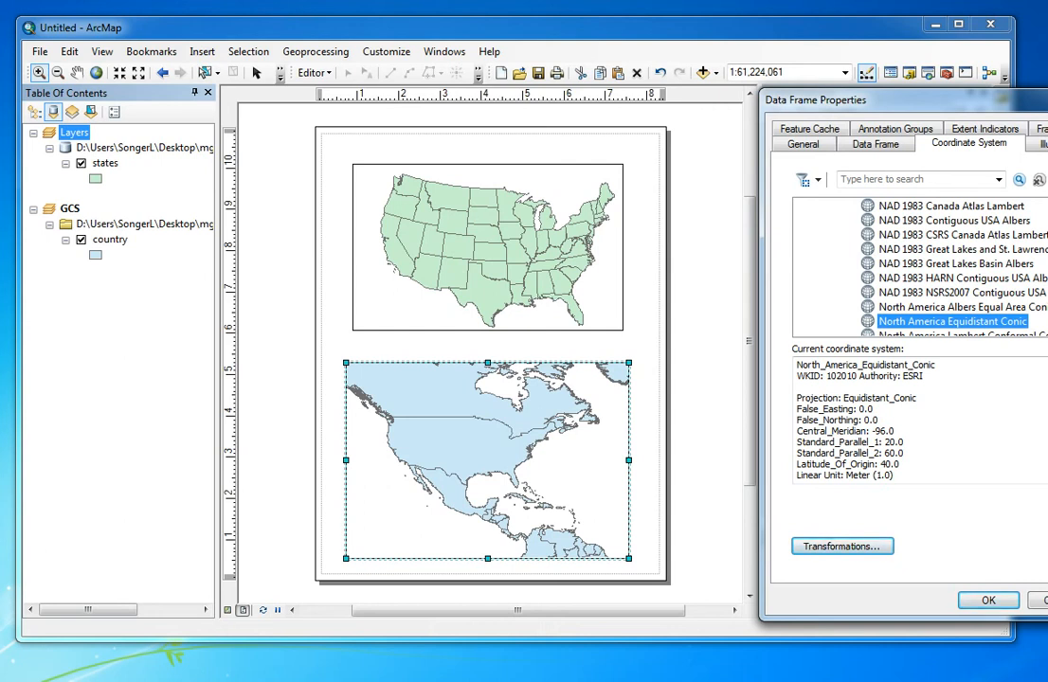
scroll(919, 265, "up", 2)
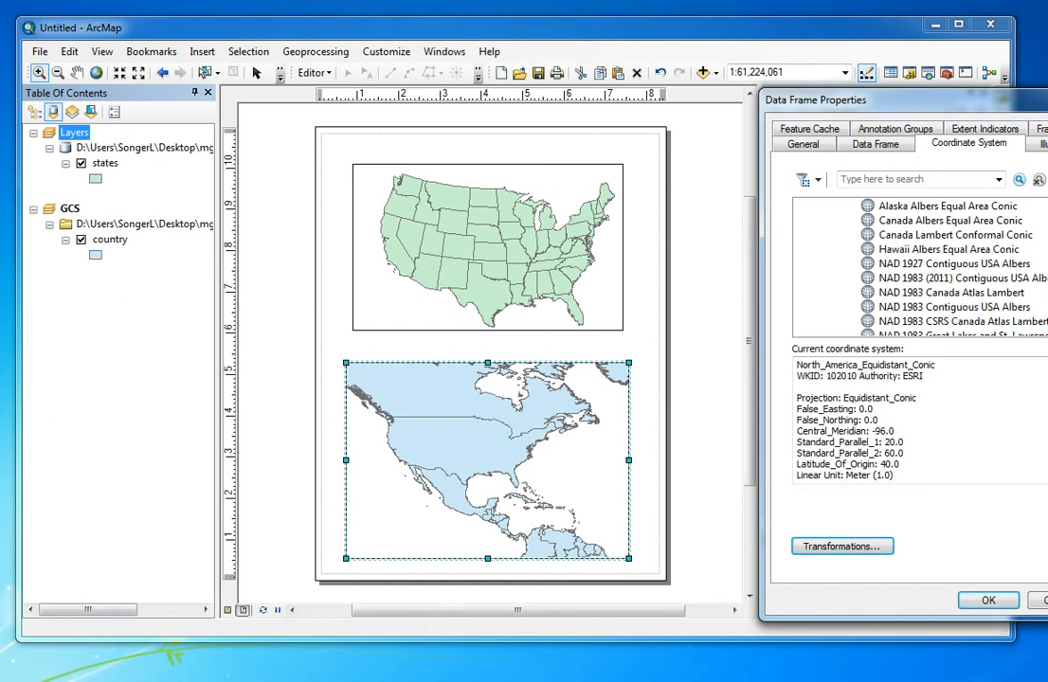
left_click(988, 599)
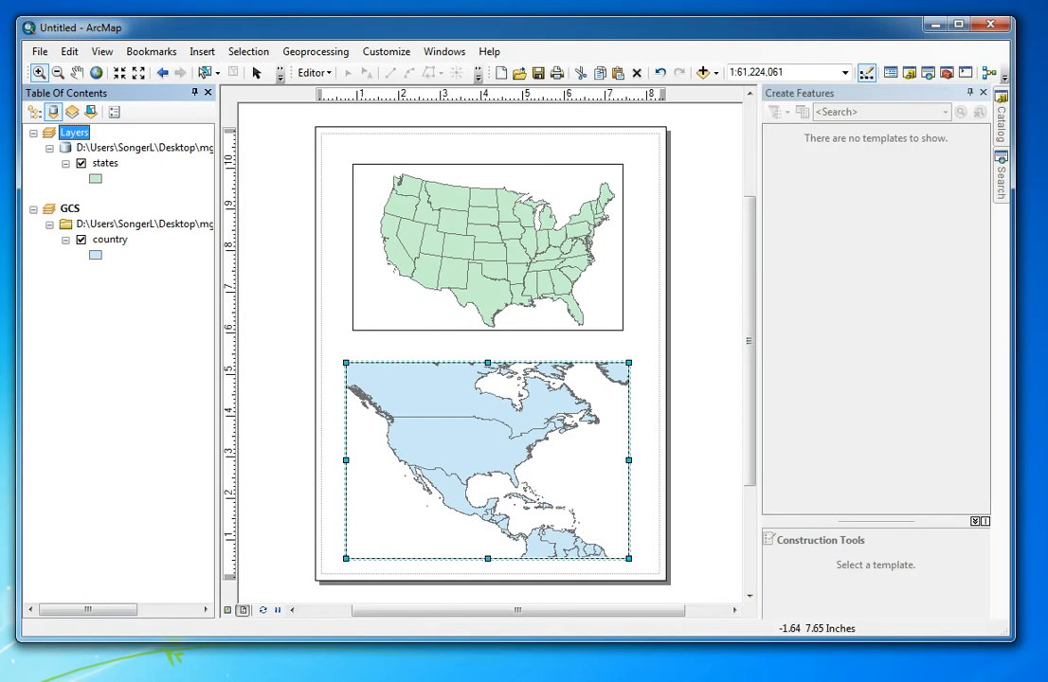
Step: Insert a third data frame into the layout and move it toward the bottom of the page
left_click(202, 52)
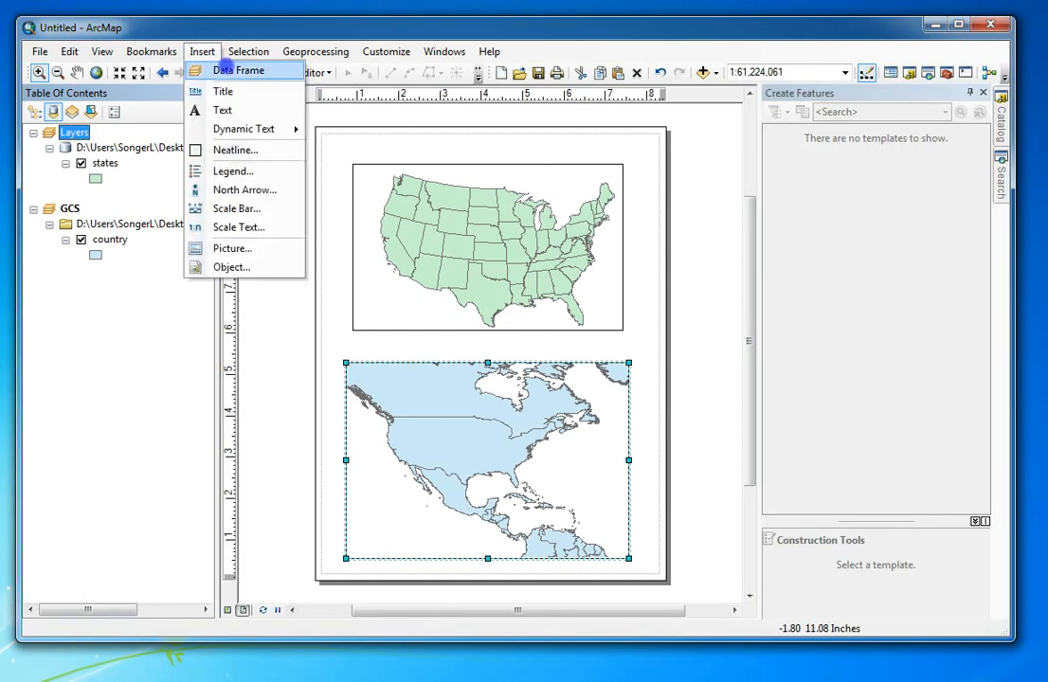
left_click(228, 70)
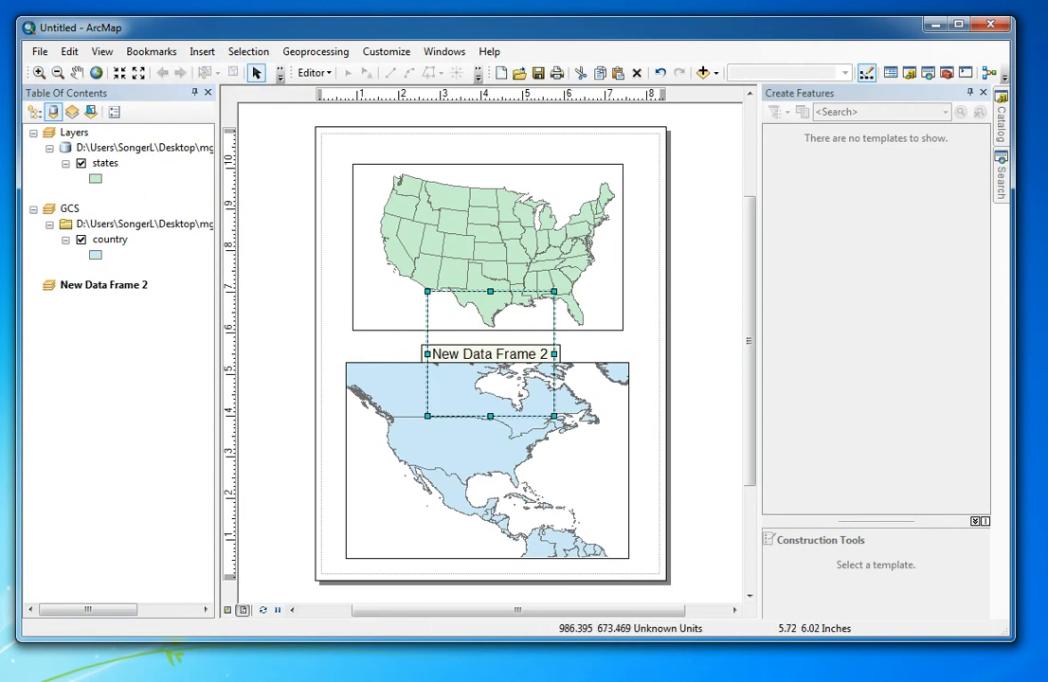
left_click_drag(527, 370, 544, 545)
Step: Shrink the states frame to about 6 by 2.4 inches and the country frame to about 5.7 by 3 inches, stacking all three frames
left_click(575, 391)
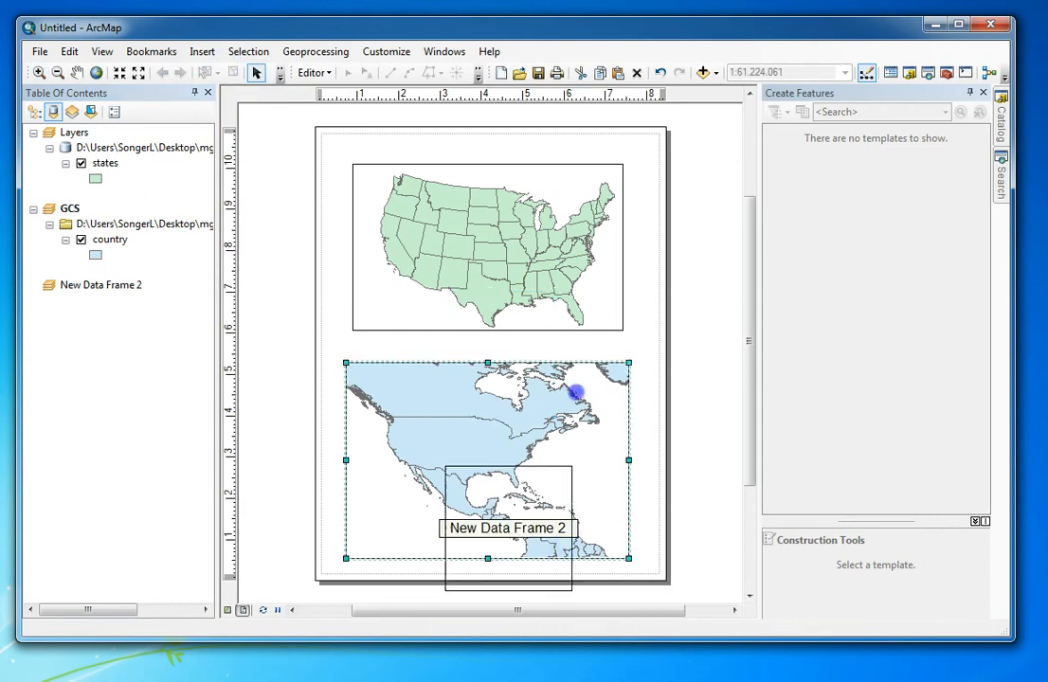
left_click_drag(575, 390, 602, 262)
left_click(610, 213)
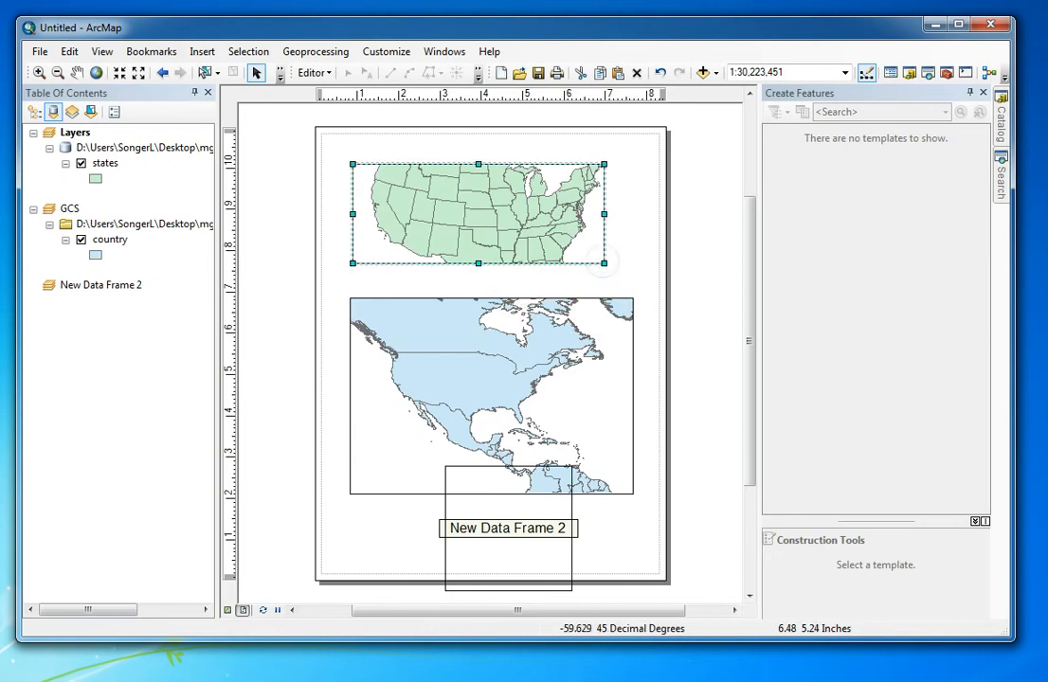
left_click(587, 346)
left_click_drag(561, 361, 558, 336)
left_click_drag(629, 466, 584, 394)
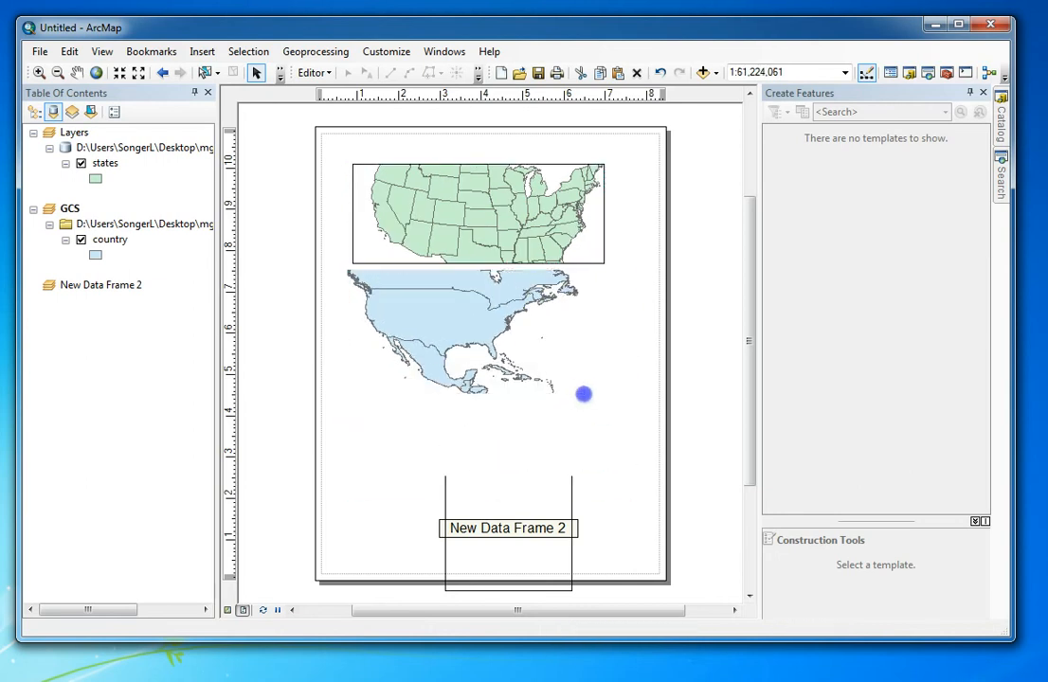
left_click_drag(496, 505, 408, 435)
Step: Check the coordinate system of the empty New Data Frame 2
right_click(76, 286)
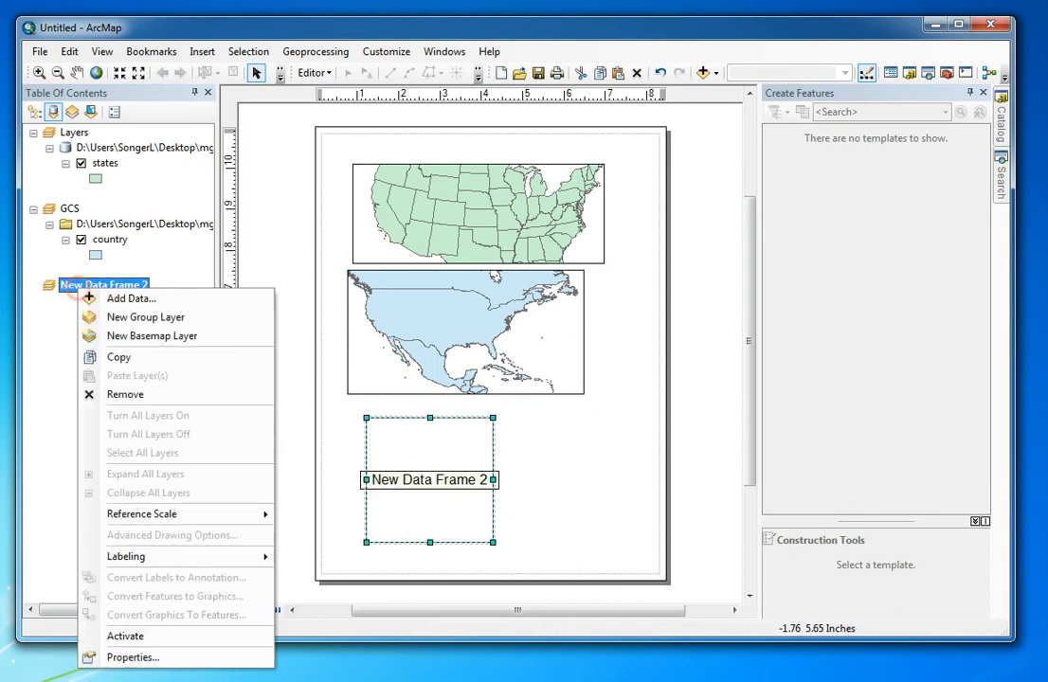
left_click(136, 656)
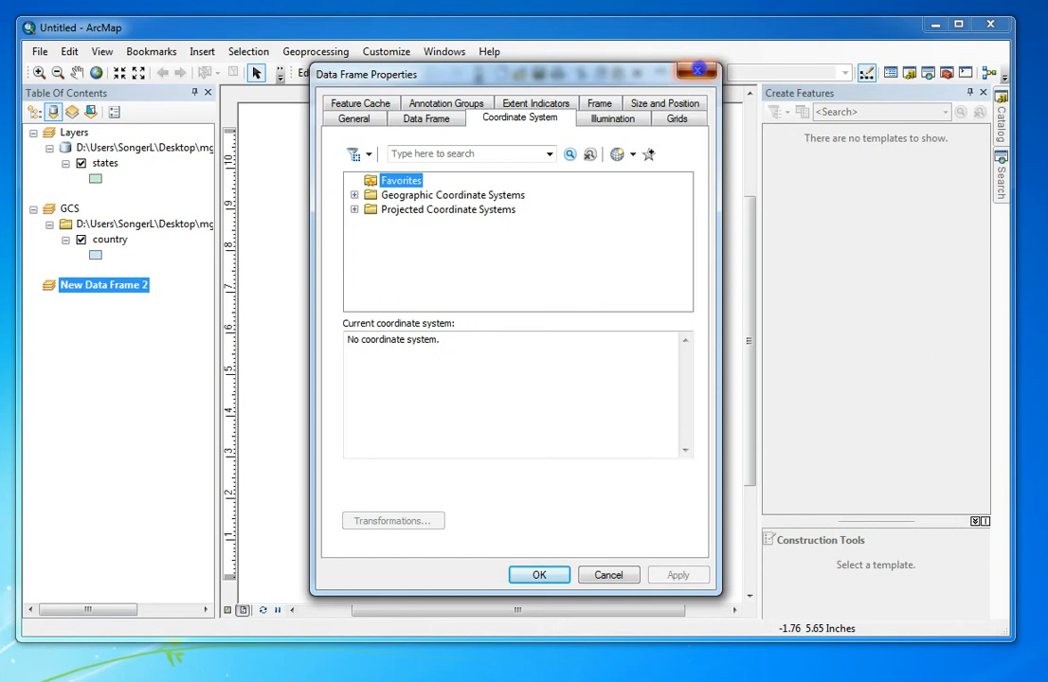
left_click(697, 71)
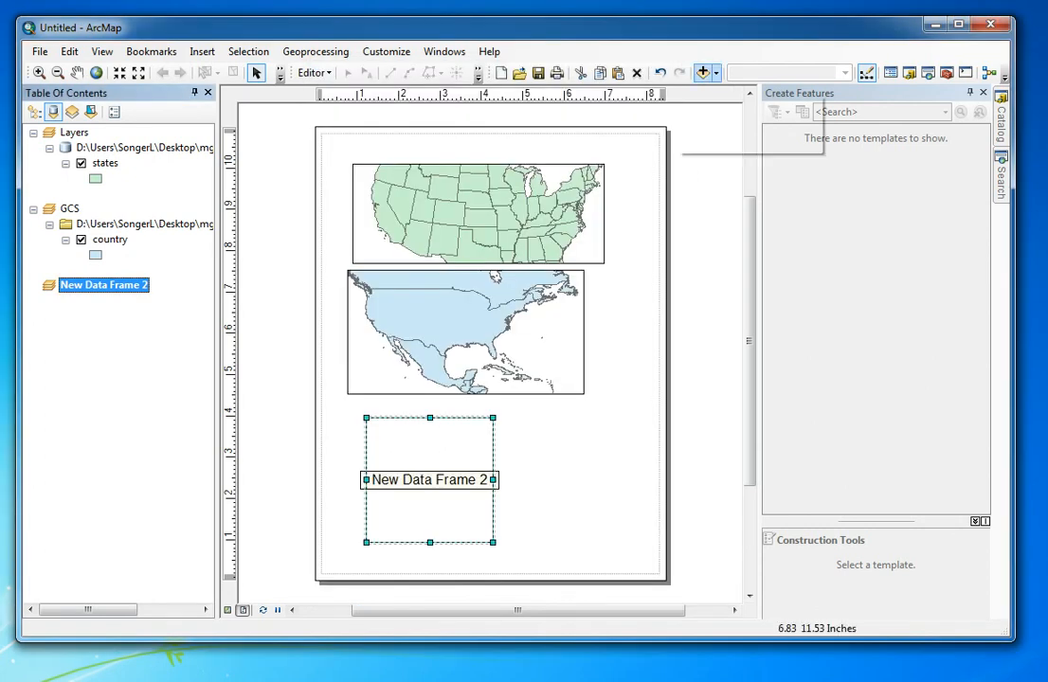
Step: Add the counties feature class from oregondata.gdb in the mgisdata6e Oregon folder to New Data Frame 2
left_click(702, 73)
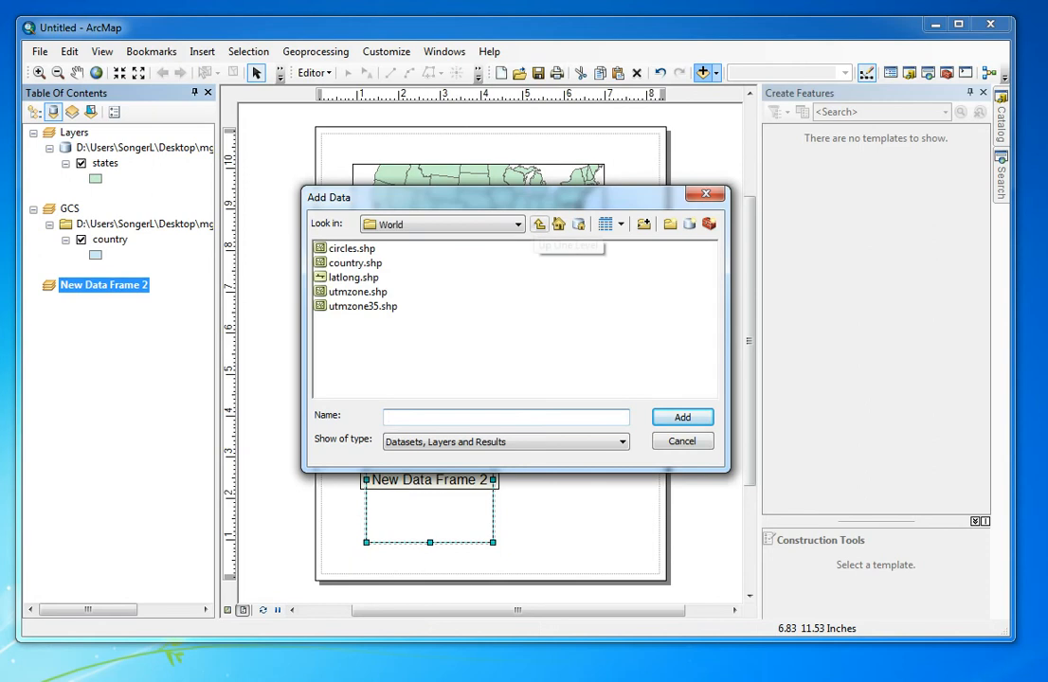
left_click(502, 225)
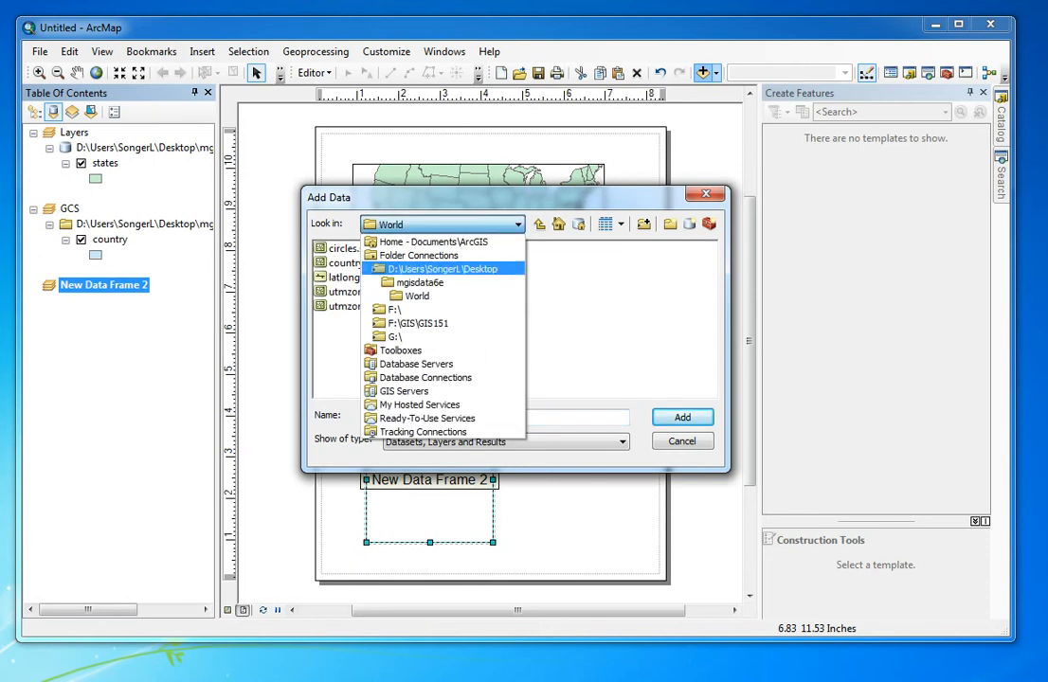
left_click(416, 283)
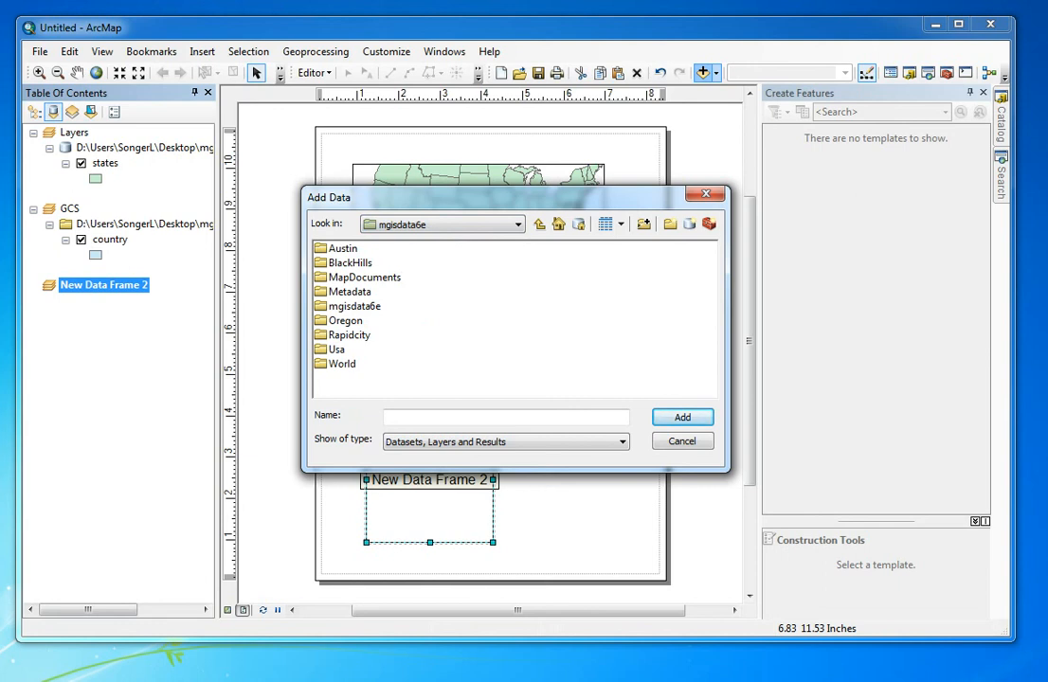
double_click(327, 321)
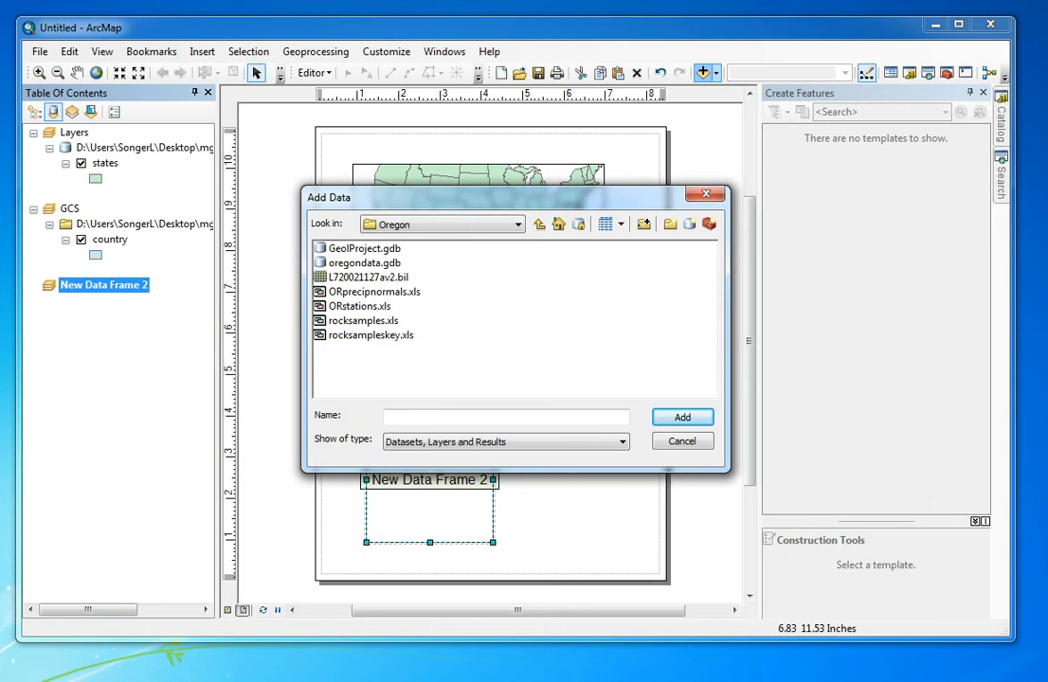
left_click(365, 263)
double_click(364, 263)
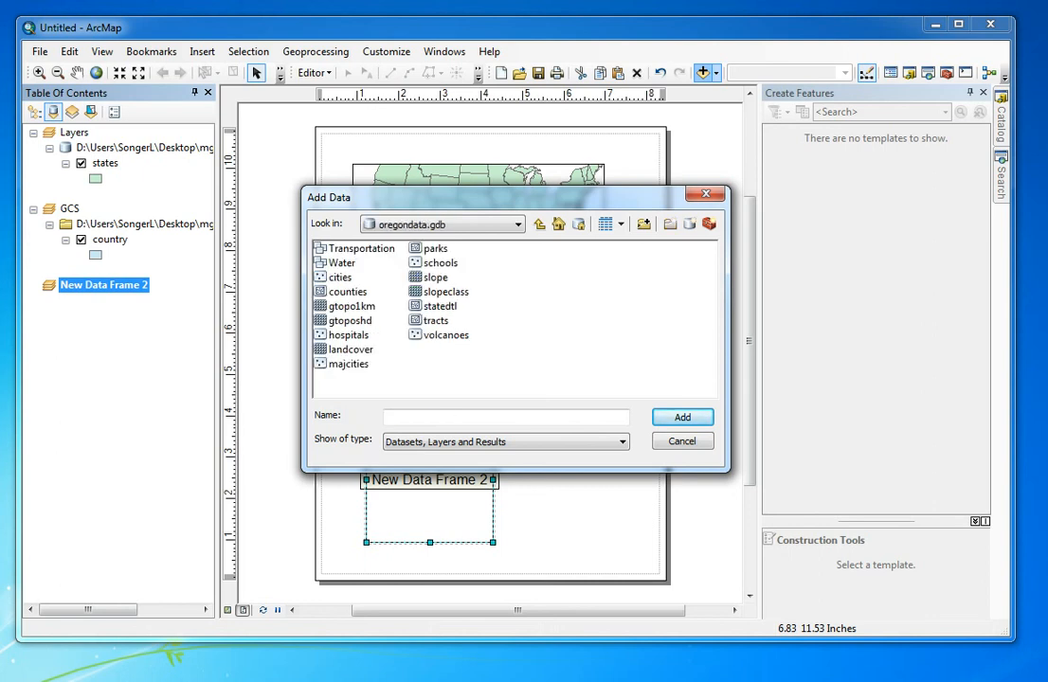
left_click(346, 292)
left_click(681, 418)
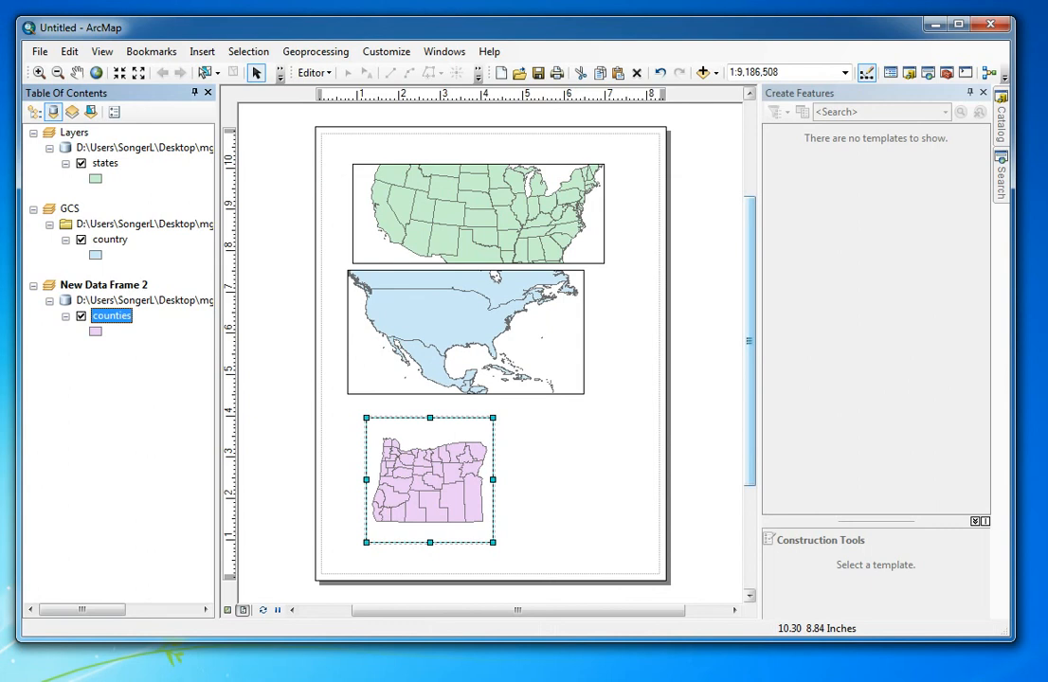
scroll(491, 360, "up", 1)
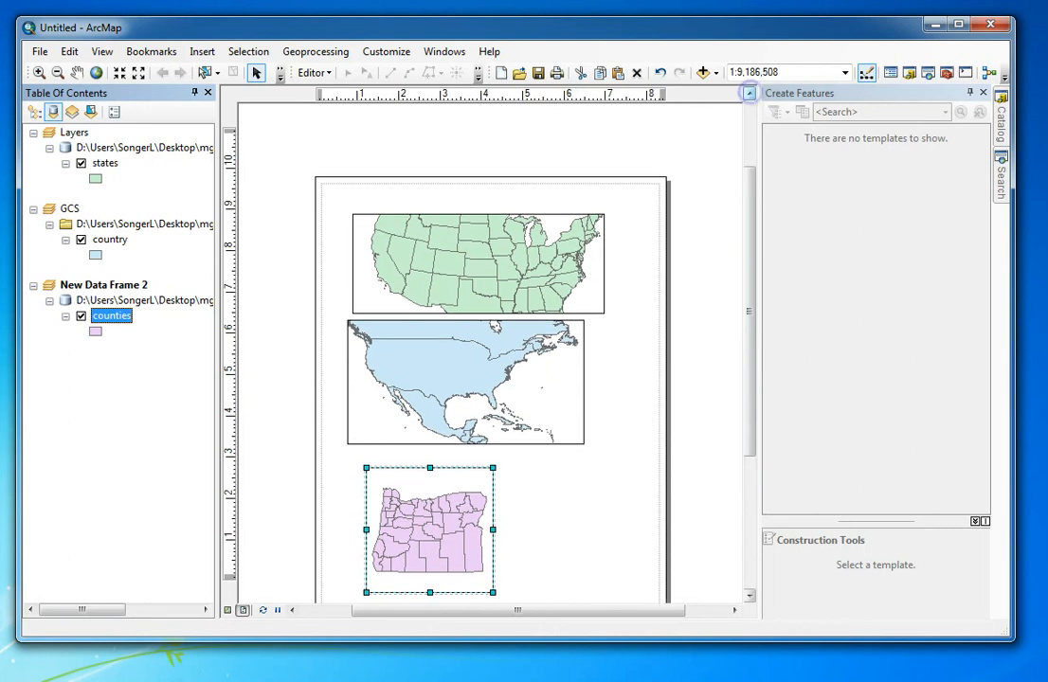
Step: Move the states frame slightly up and left on the layout page
left_click(496, 248)
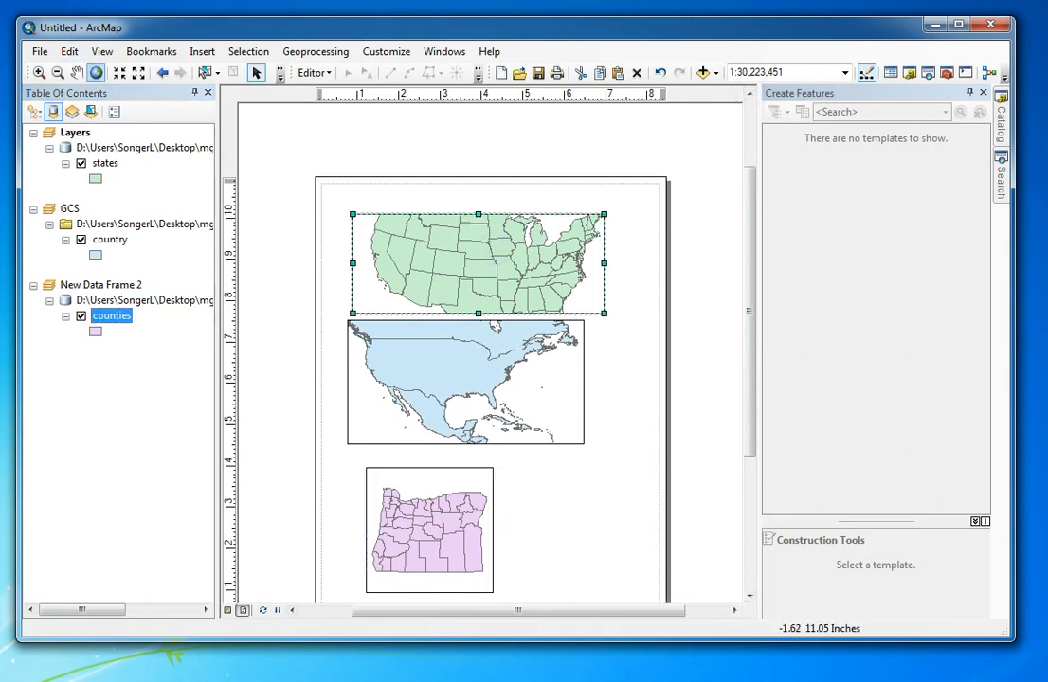
left_click(77, 72)
mouse_move(432, 242)
left_mouse_down()
mouse_move(440, 261)
mouse_move(445, 254)
left_mouse_up()
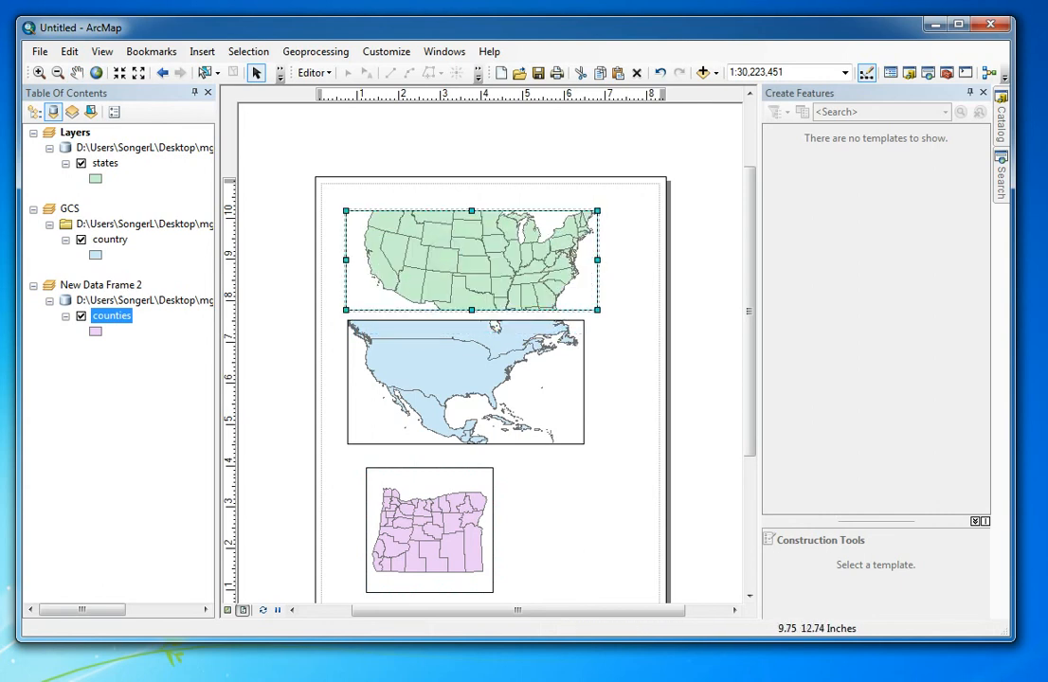
Step: Show the Layout toolbar and place it above the map, clear of the table of contents
right_click(575, 51)
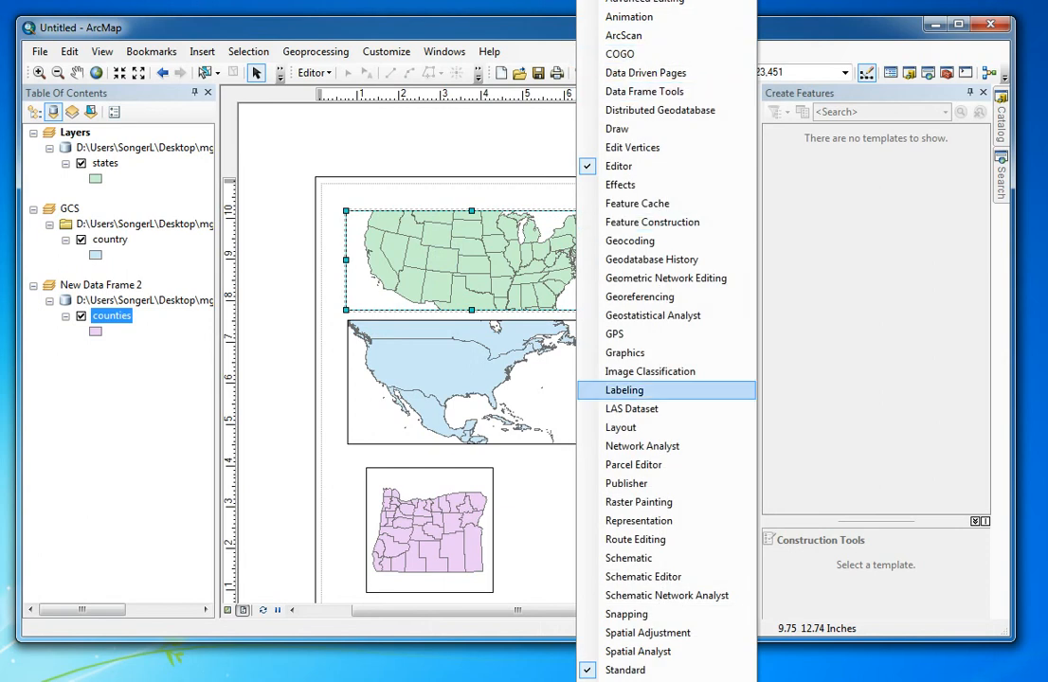
left_click(584, 428)
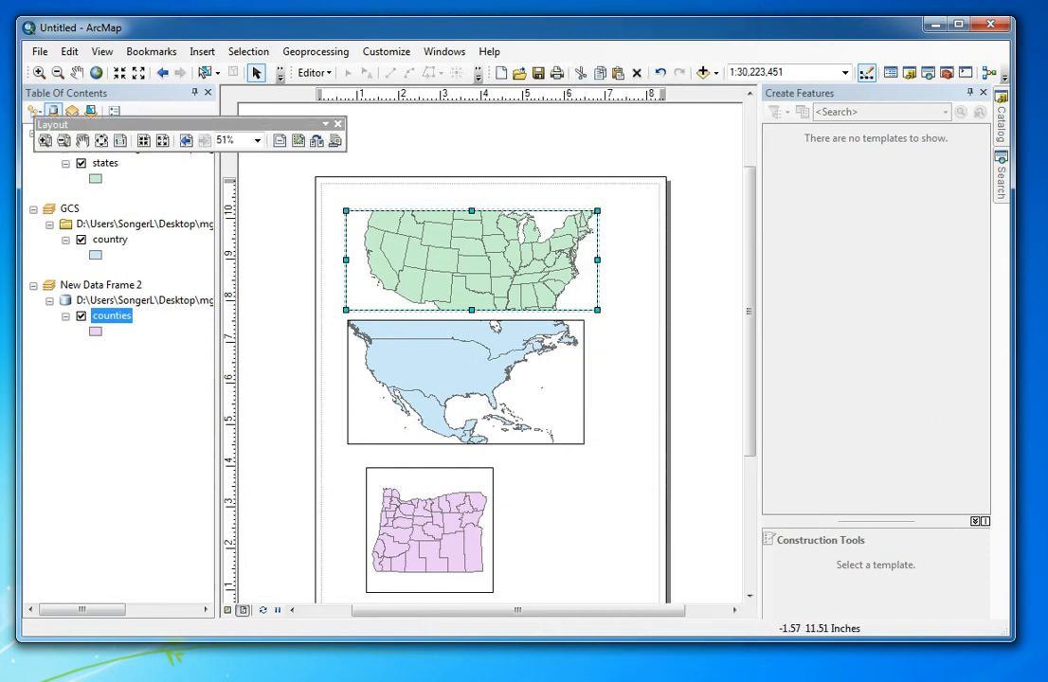
left_click_drag(218, 122, 689, 49)
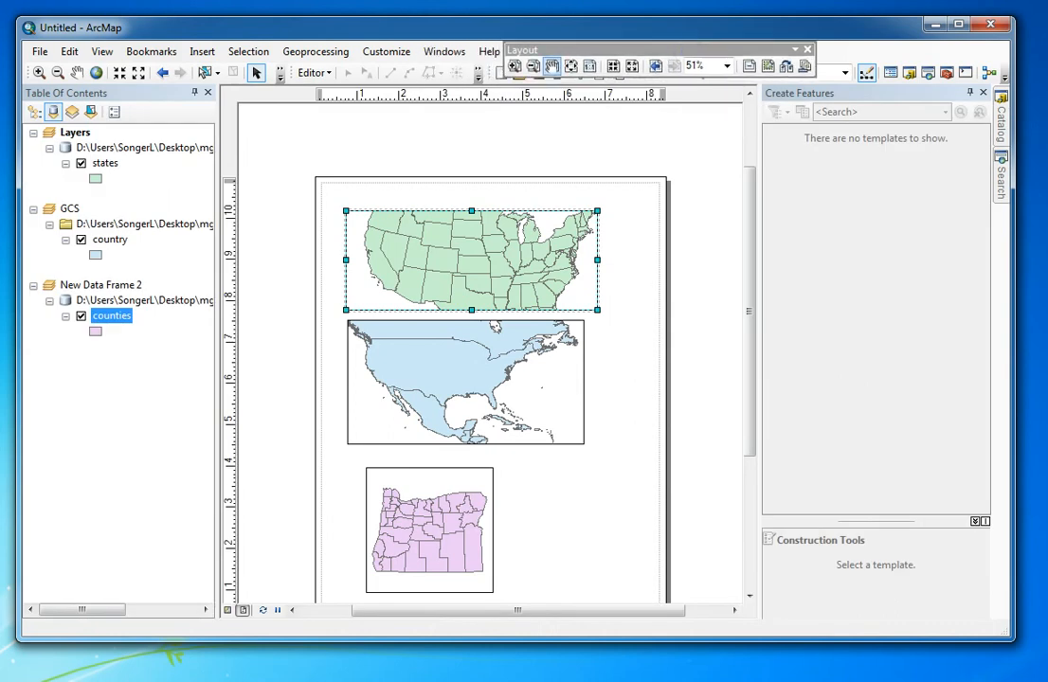
Step: Pan the layout to bring the whole page into view and shift the states map downward within its frame
left_click(551, 65)
left_click_drag(437, 236, 475, 229)
left_click_drag(418, 208, 423, 225)
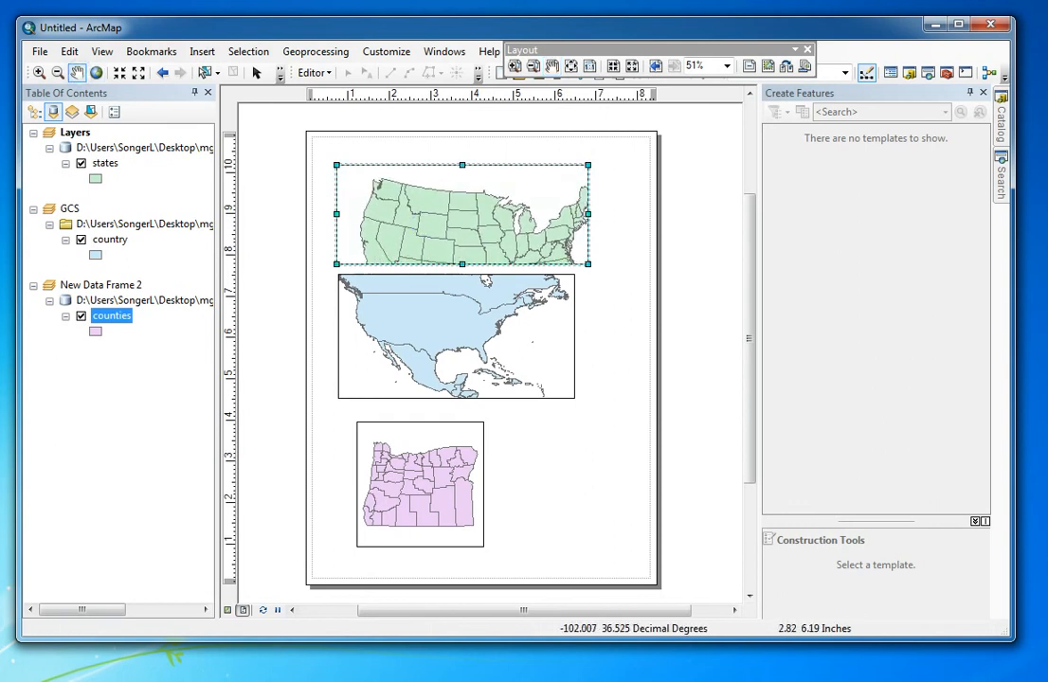
left_click(124, 145)
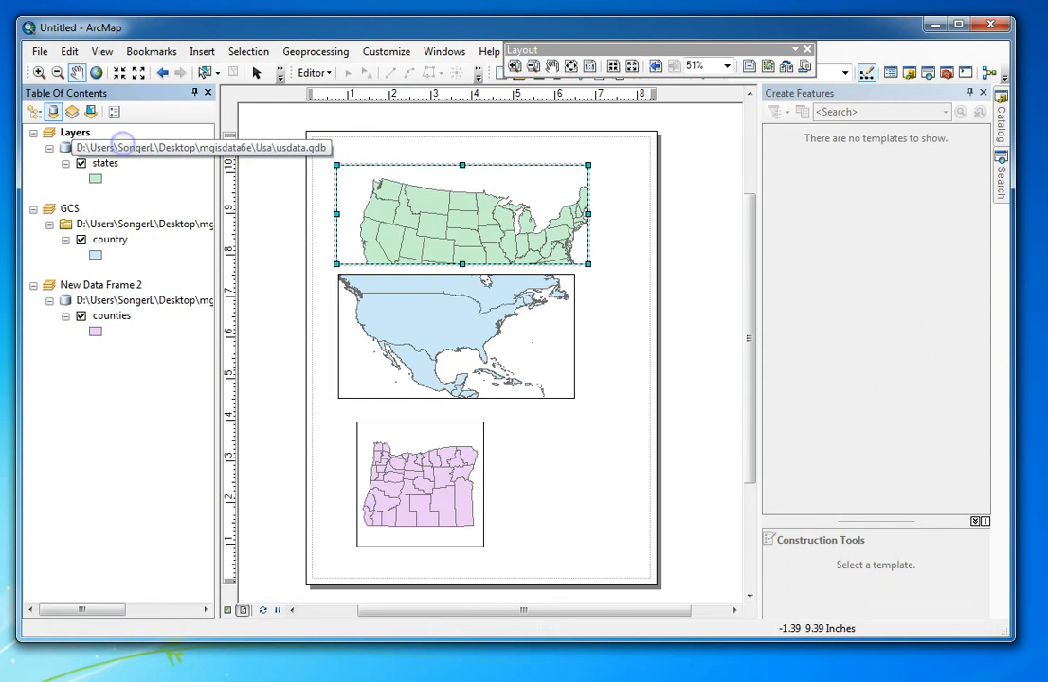
left_click(145, 145)
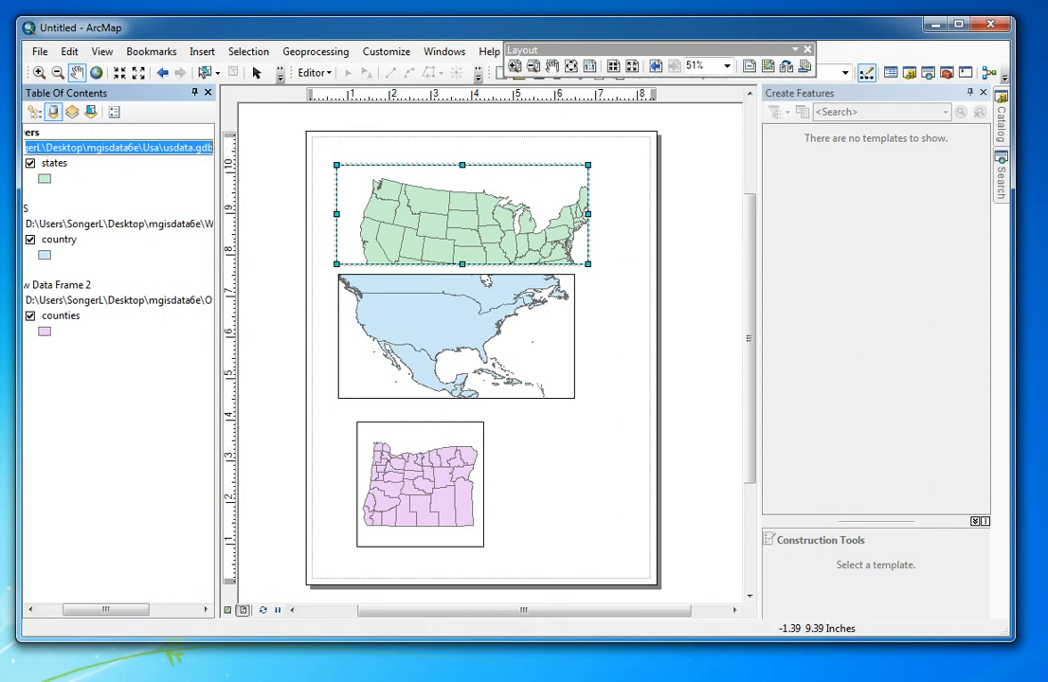
type("Equi")
key("Return")
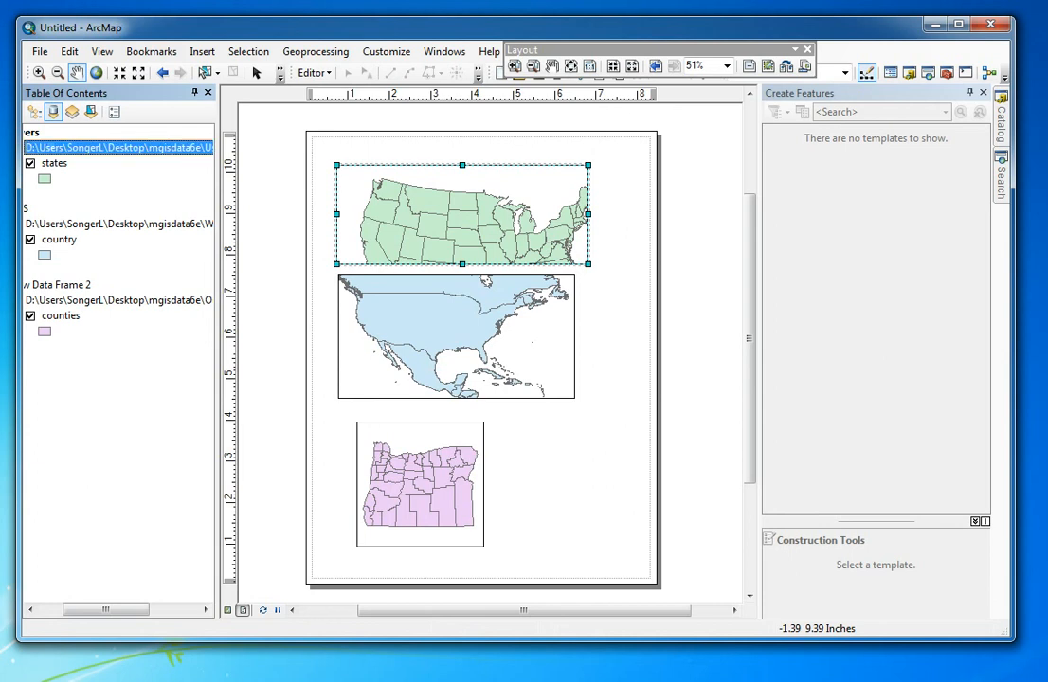
key("c")
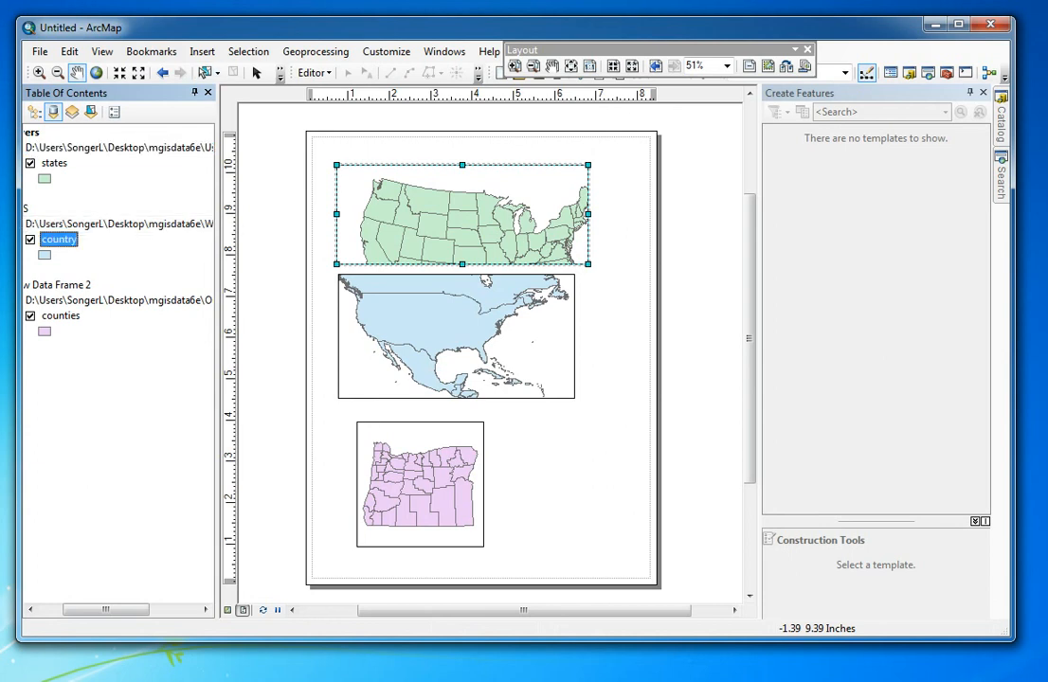
left_click_drag(93, 605, 16, 598)
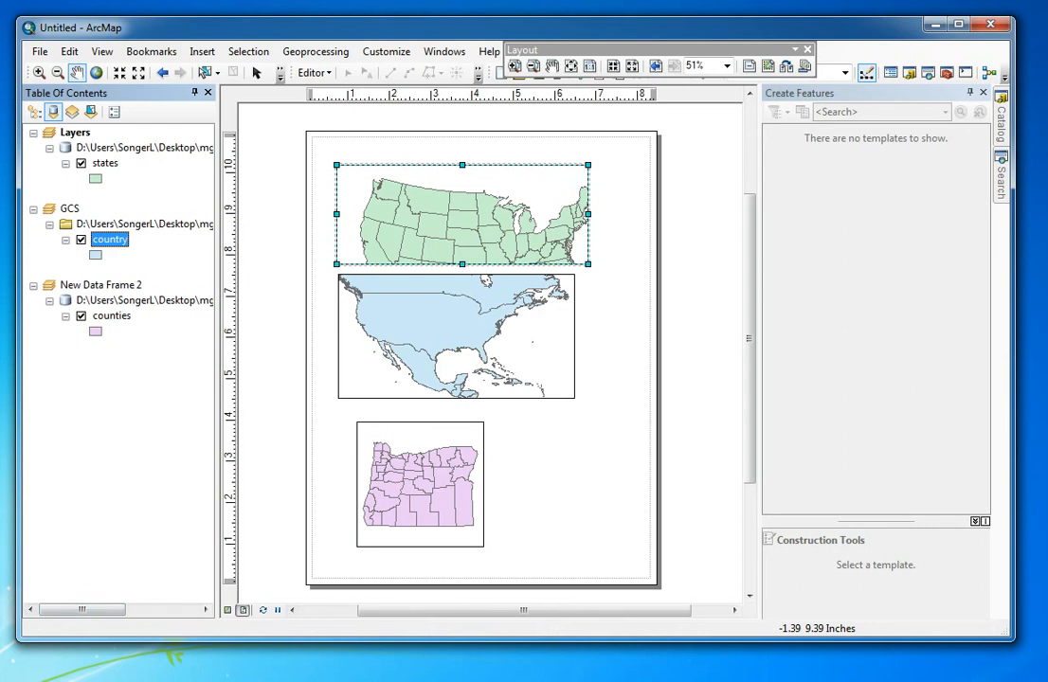
Step: Rename the data frame containing the states layer as Equi Conic
left_click(75, 132)
left_click(75, 133)
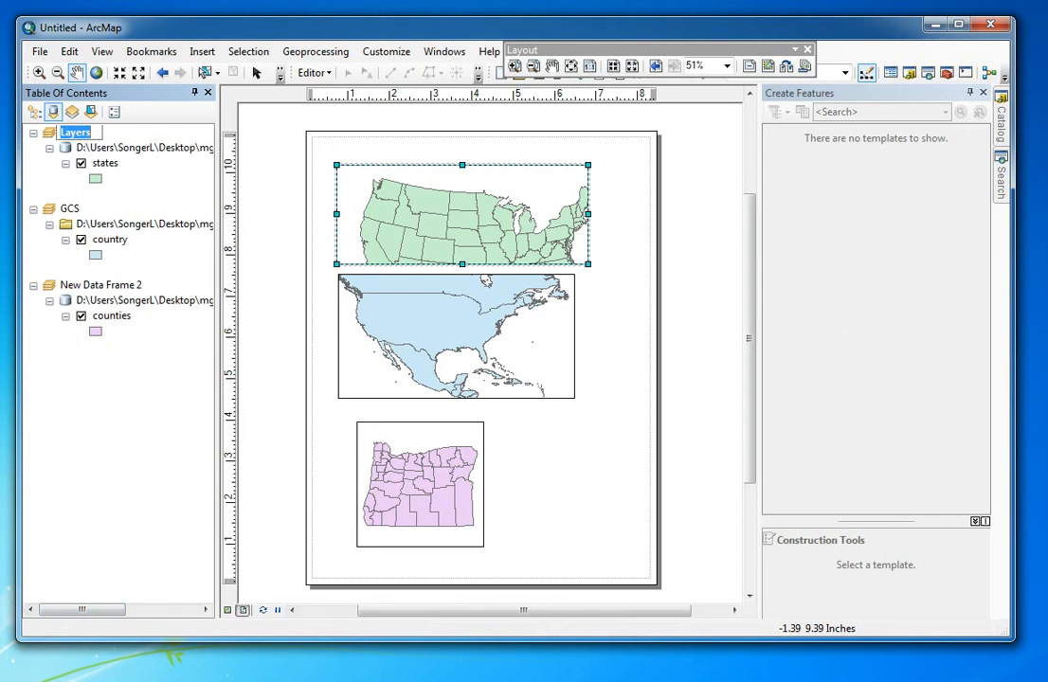
type("Equi Conic")
key("Return")
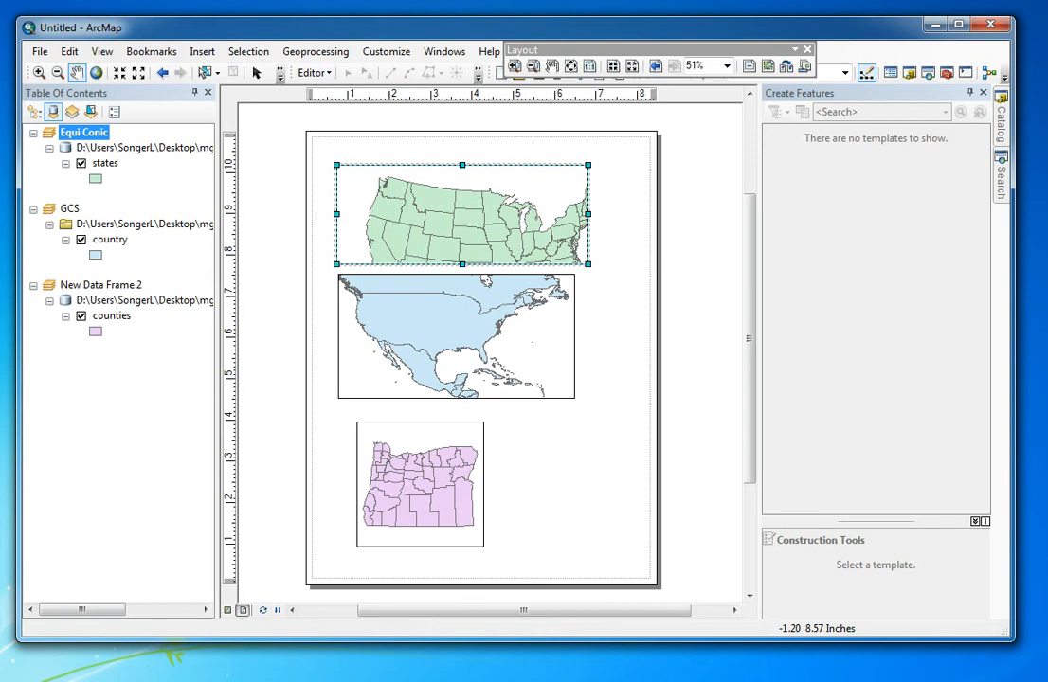
Step: Examine the coordinate system of the Equi Conic data frame, noting its central meridian
key("alt+Tab")
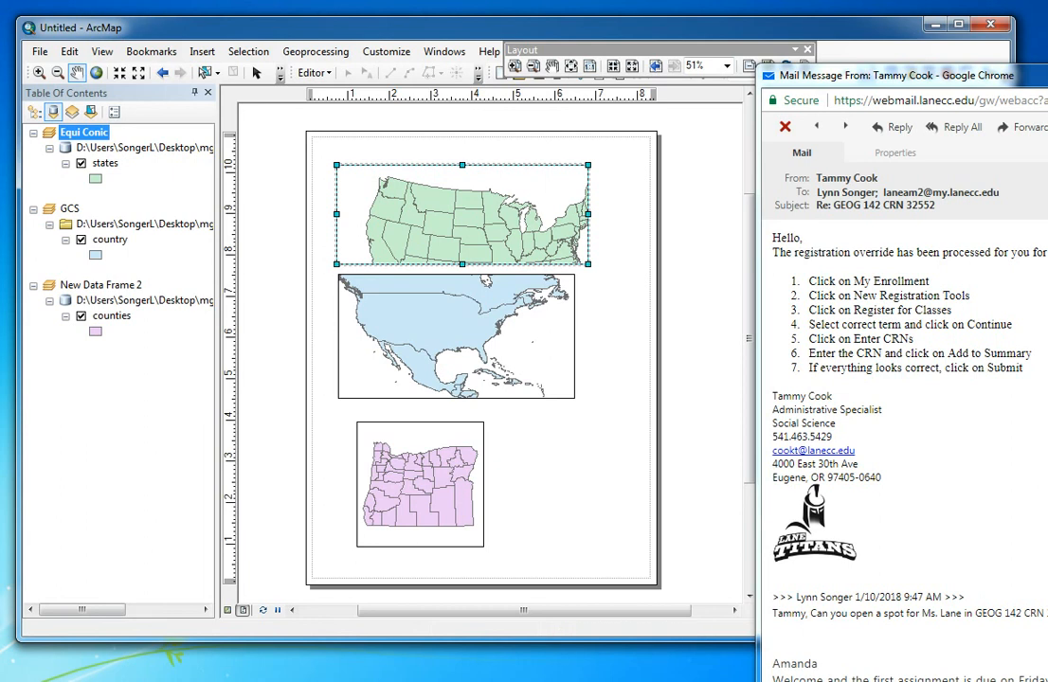
right_click(84, 132)
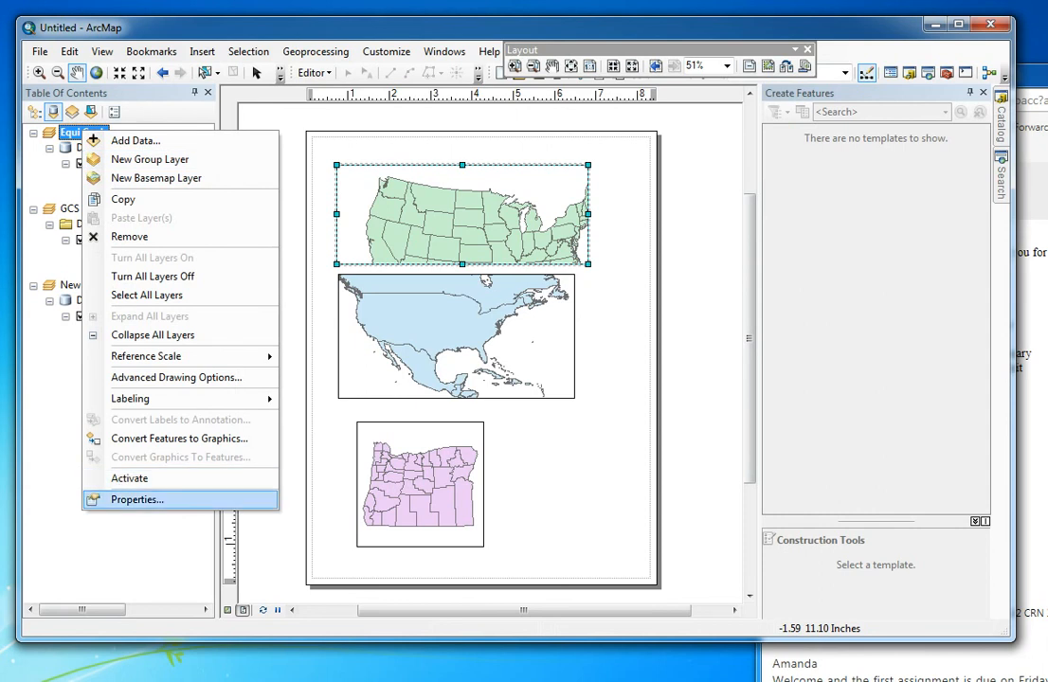
left_click(138, 499)
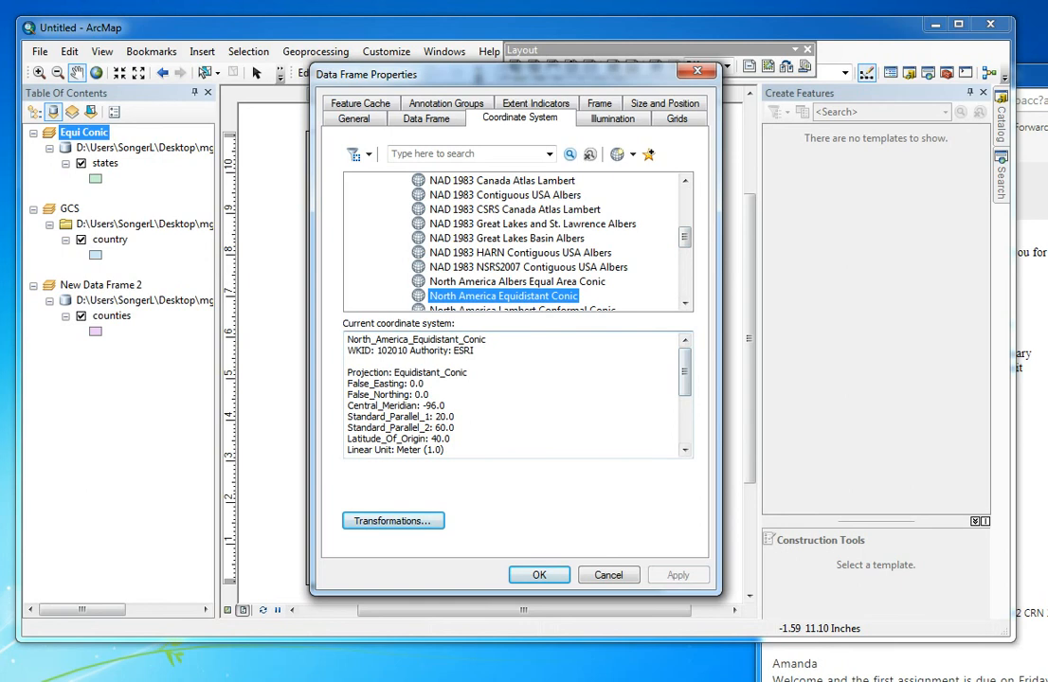
left_click_drag(445, 405, 334, 409)
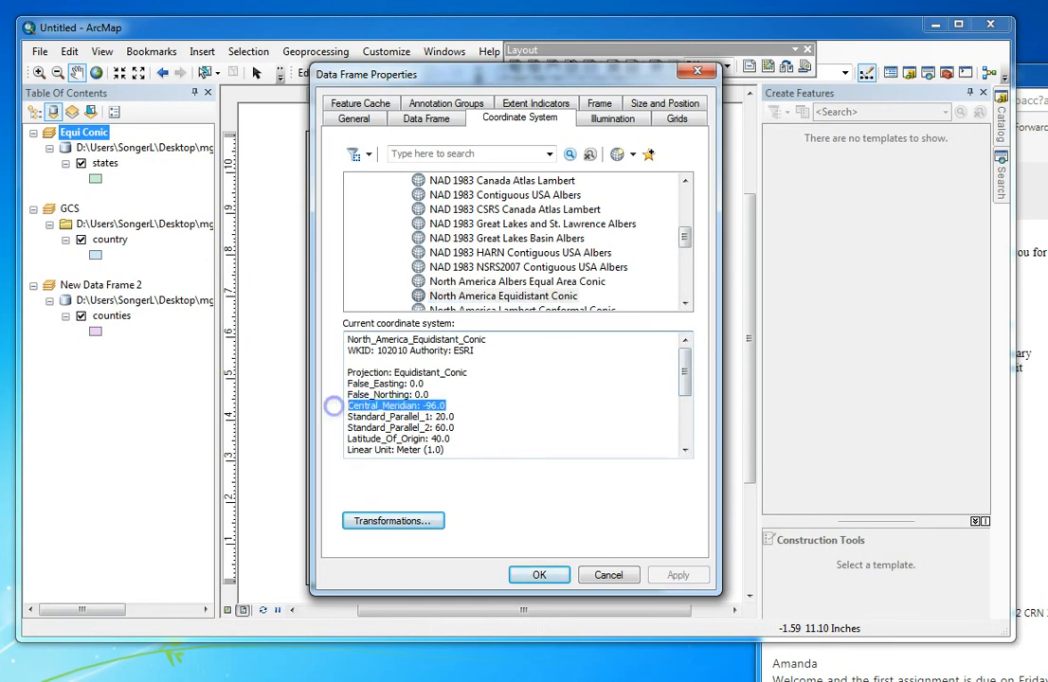
left_click(698, 71)
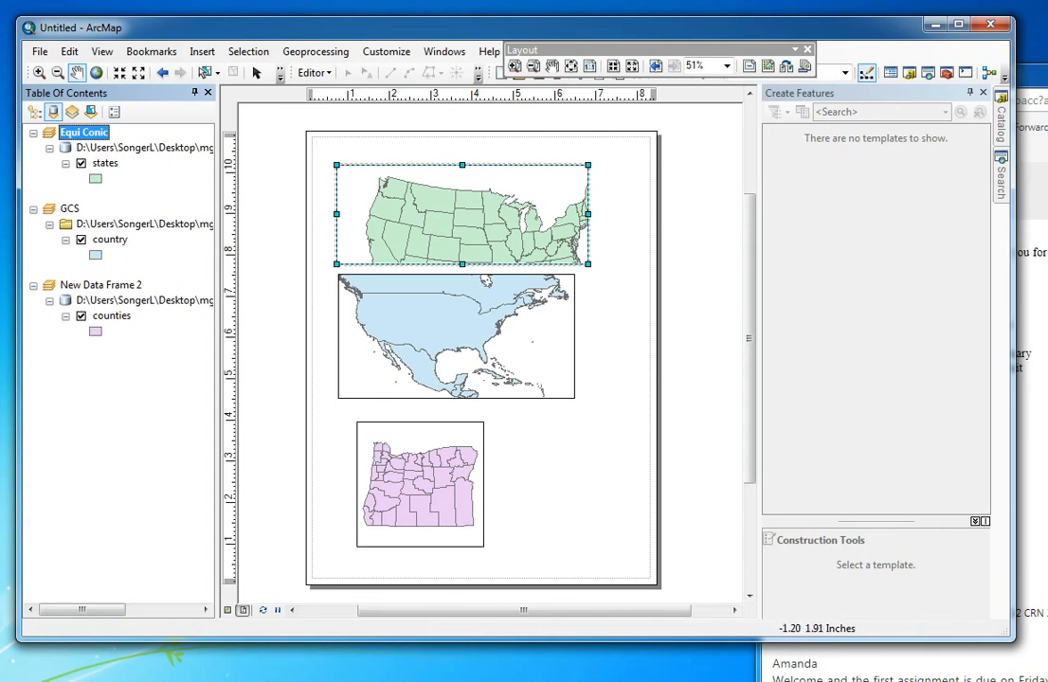
Step: Examine the coordinate system of New Data Frame 2, noting its central meridian
right_click(110, 284)
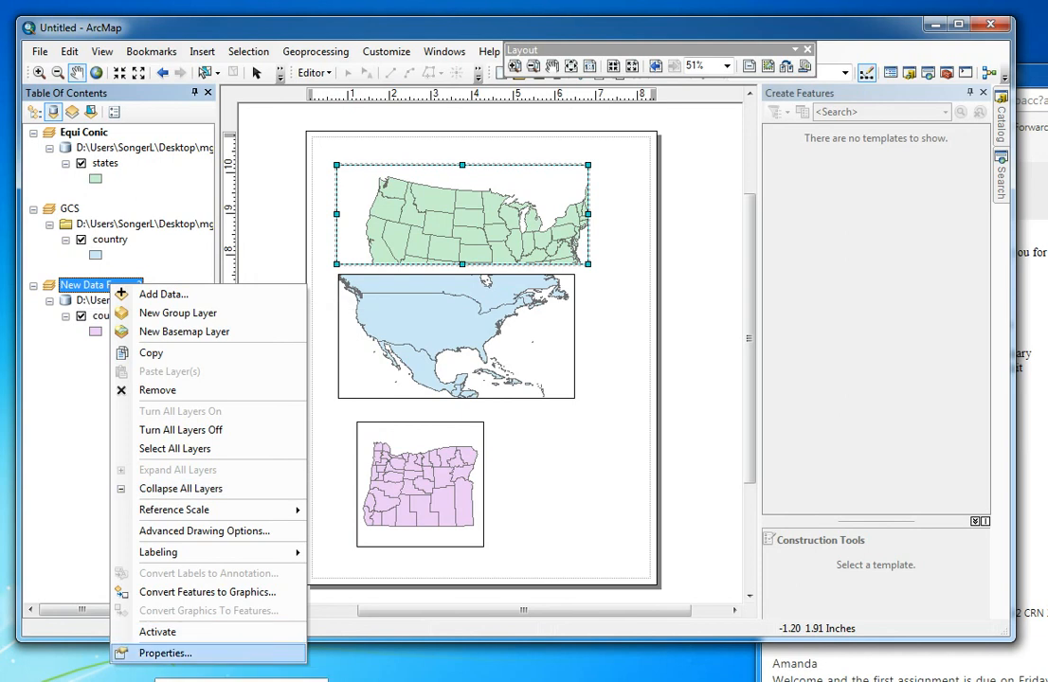
left_click(148, 653)
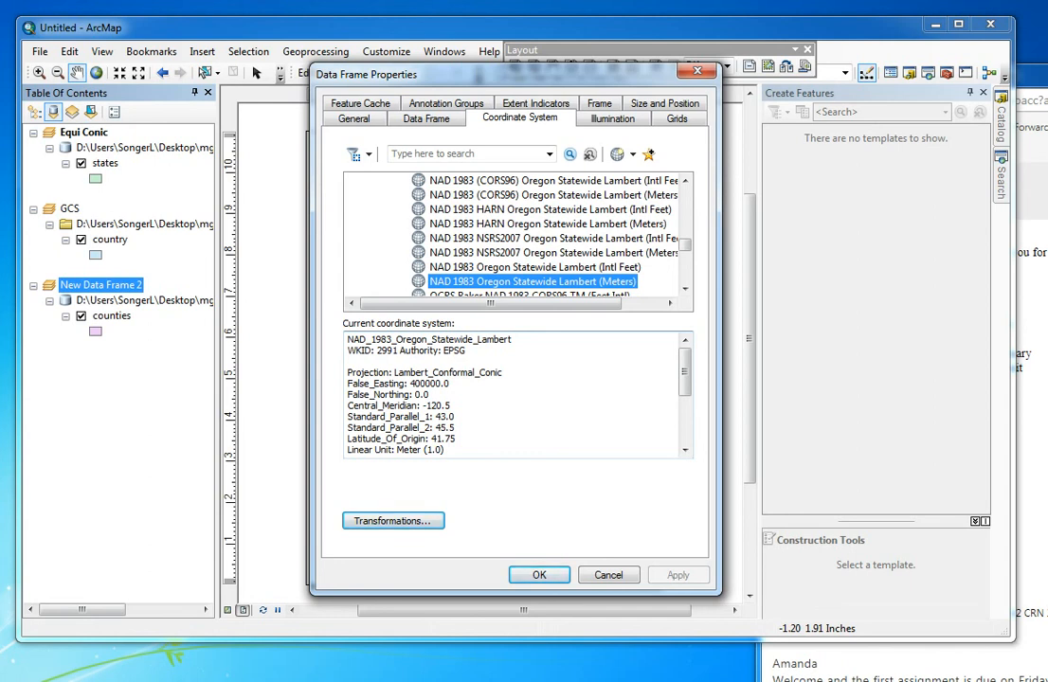
left_click_drag(452, 406, 417, 405)
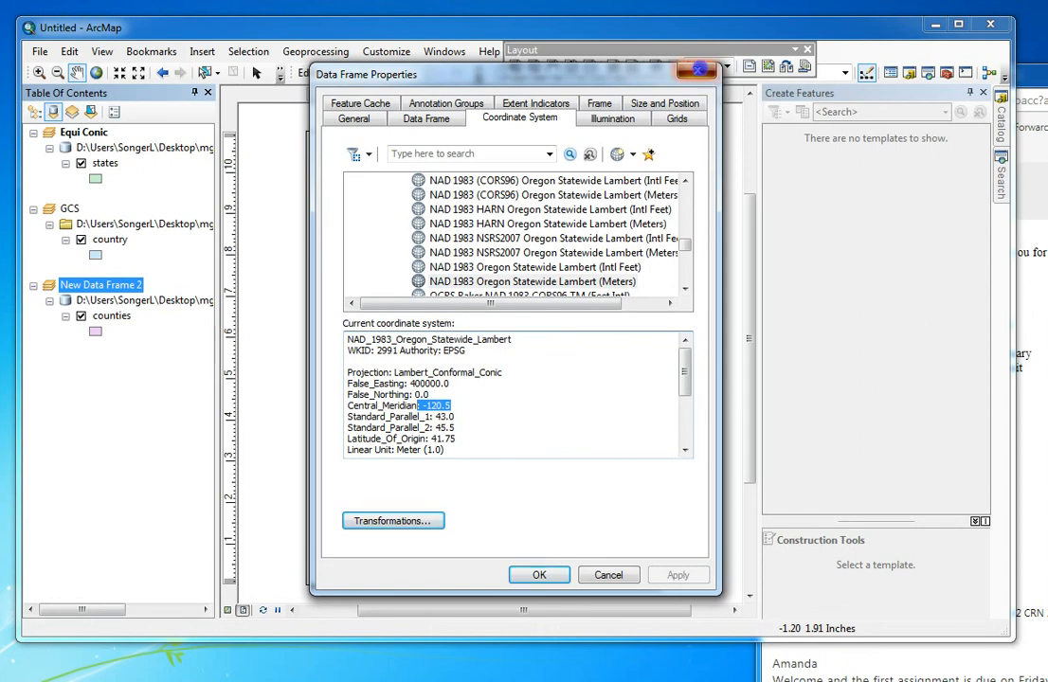
left_click(698, 71)
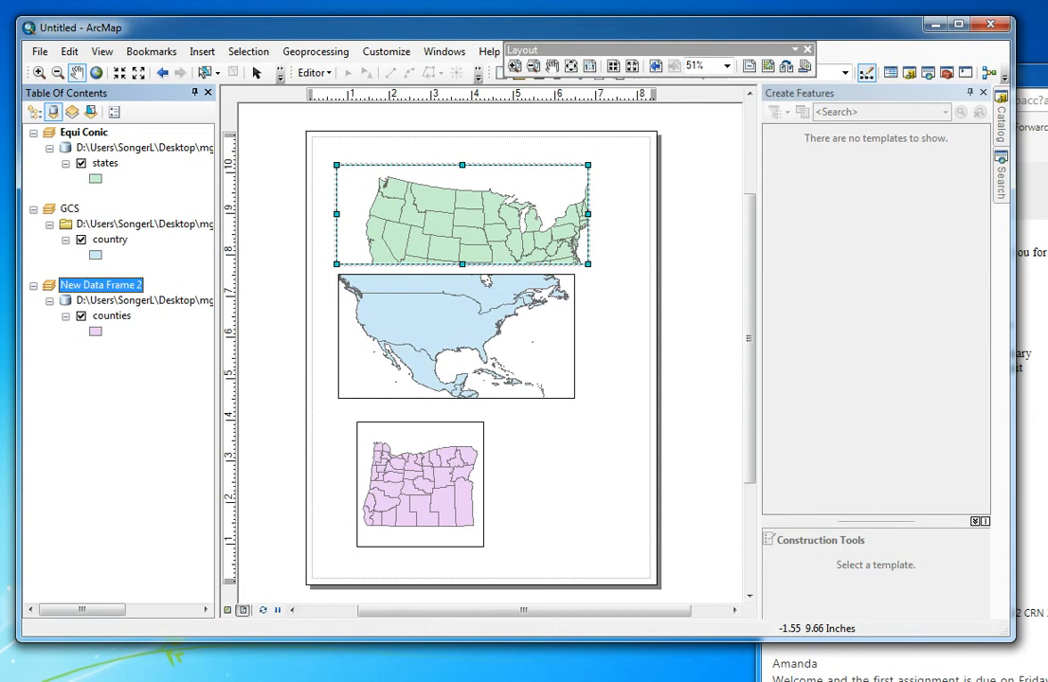
Step: List the layers by drawing order and copy the states layer into New Data Frame 2 below counties
left_click(34, 112)
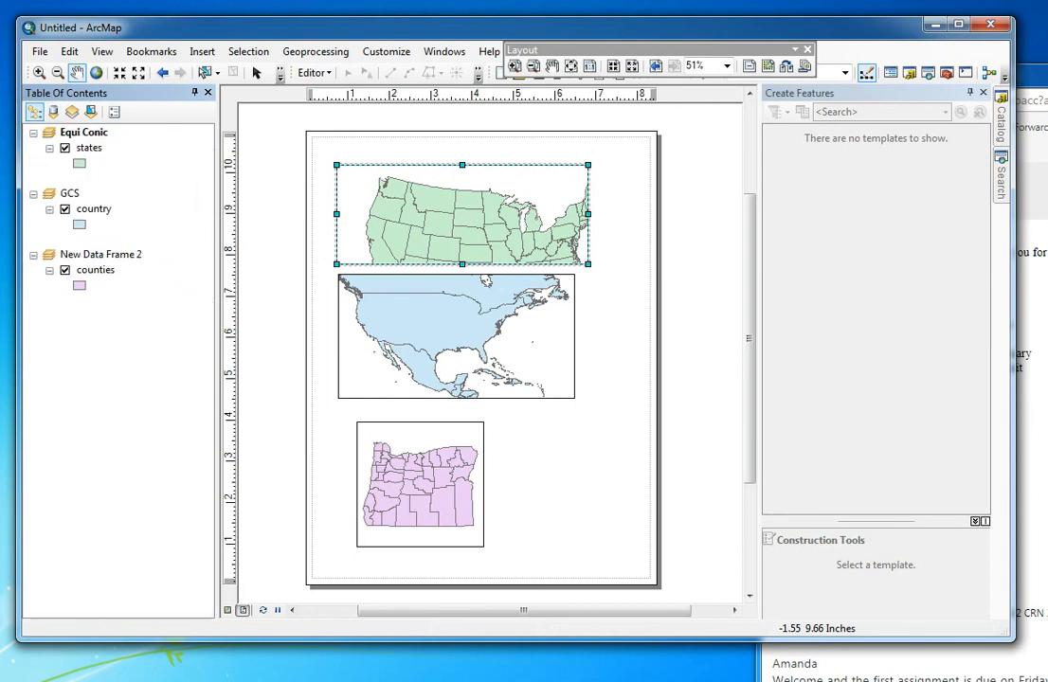
left_click(89, 148)
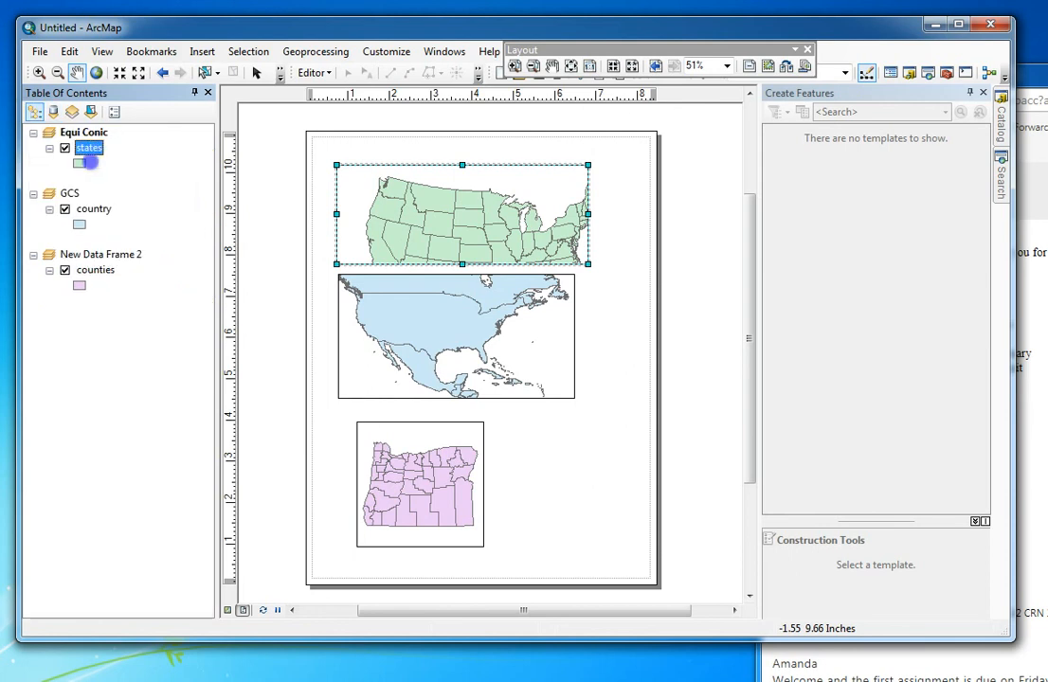
left_click_drag(89, 148, 89, 301)
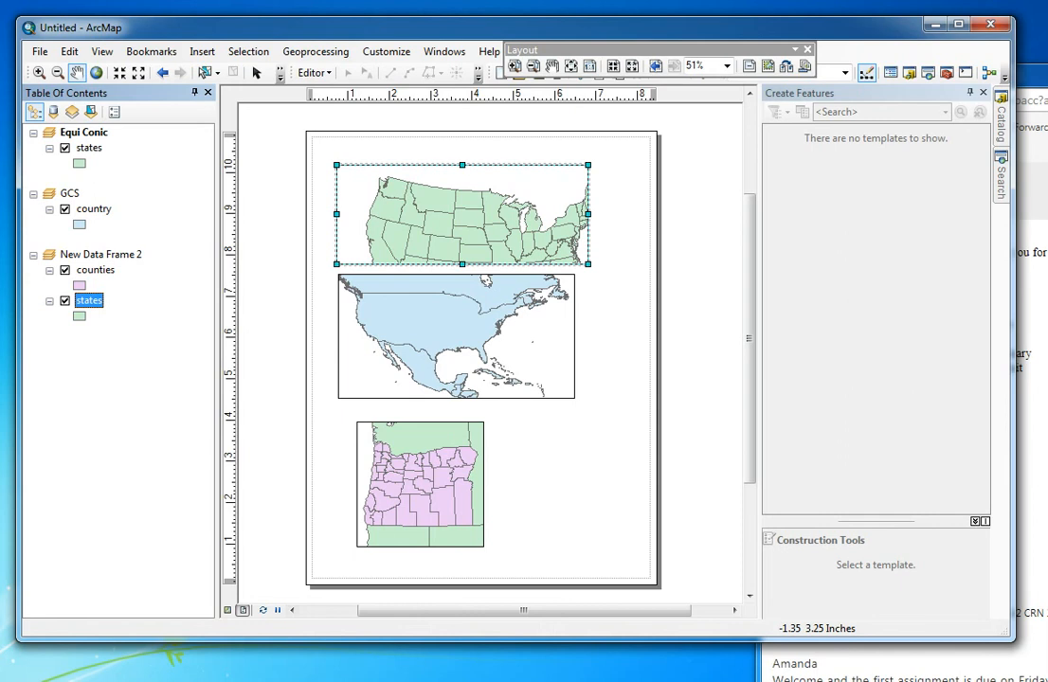
Step: Hide counties temporarily to view the states layer in New Data Frame 2 and check that layer's source projected coordinate system
left_click(65, 270)
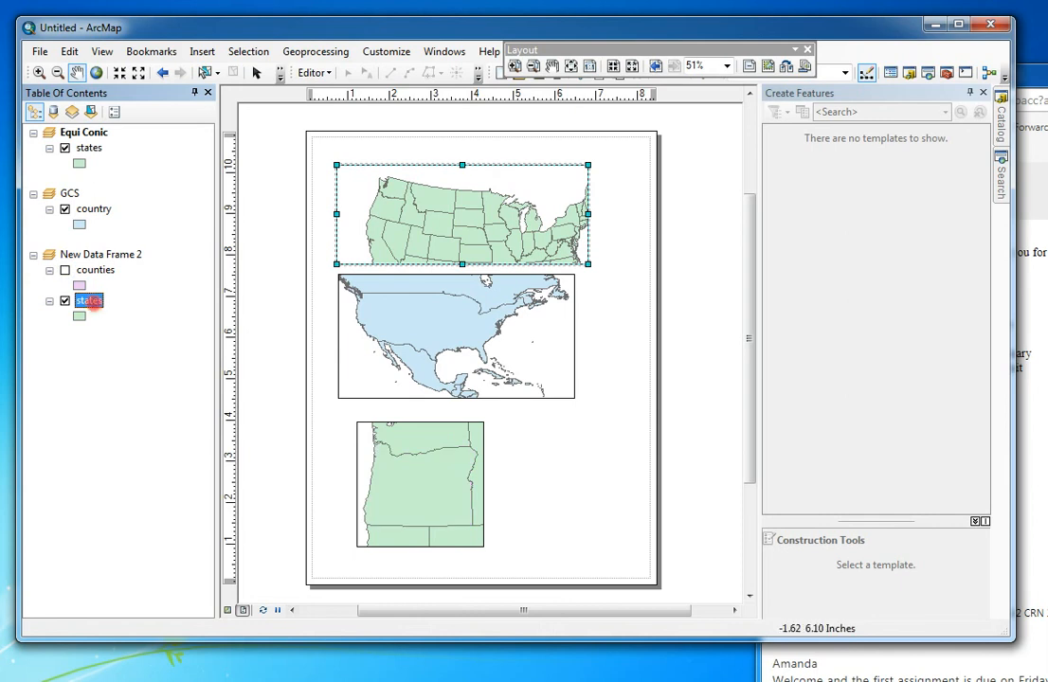
right_click(90, 301)
left_click(147, 655)
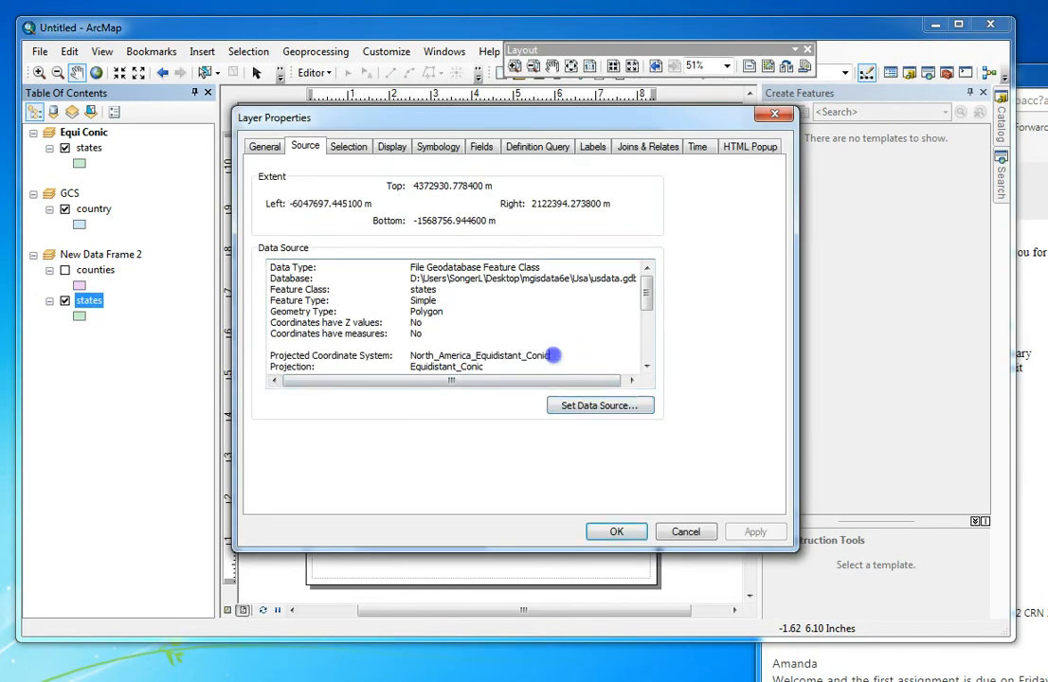
left_click_drag(552, 356, 272, 353)
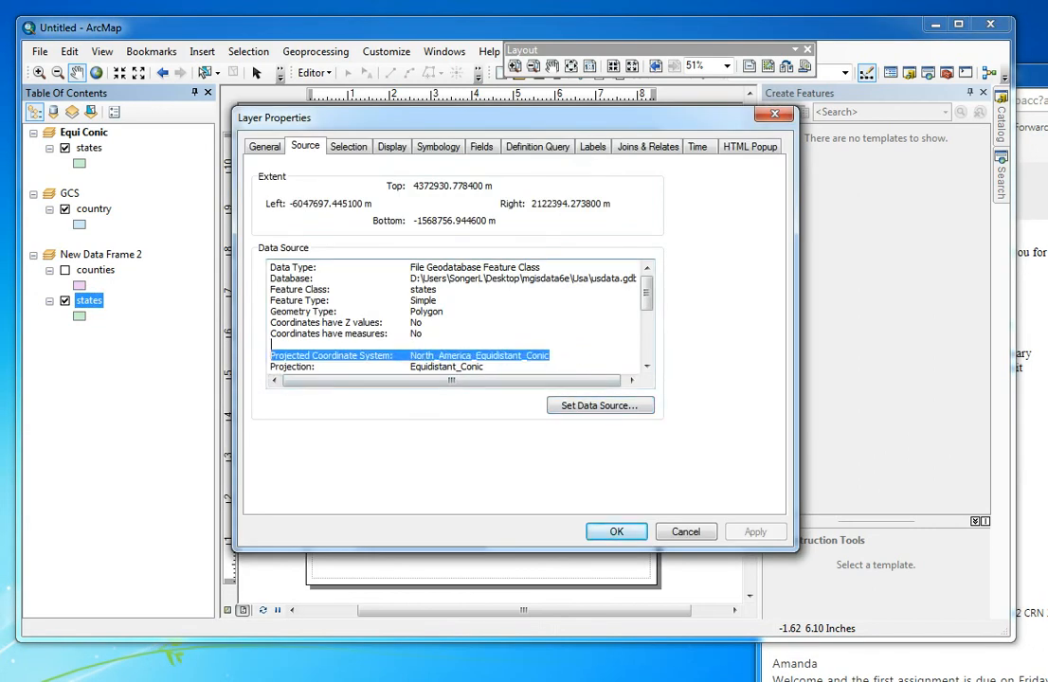
key("Return")
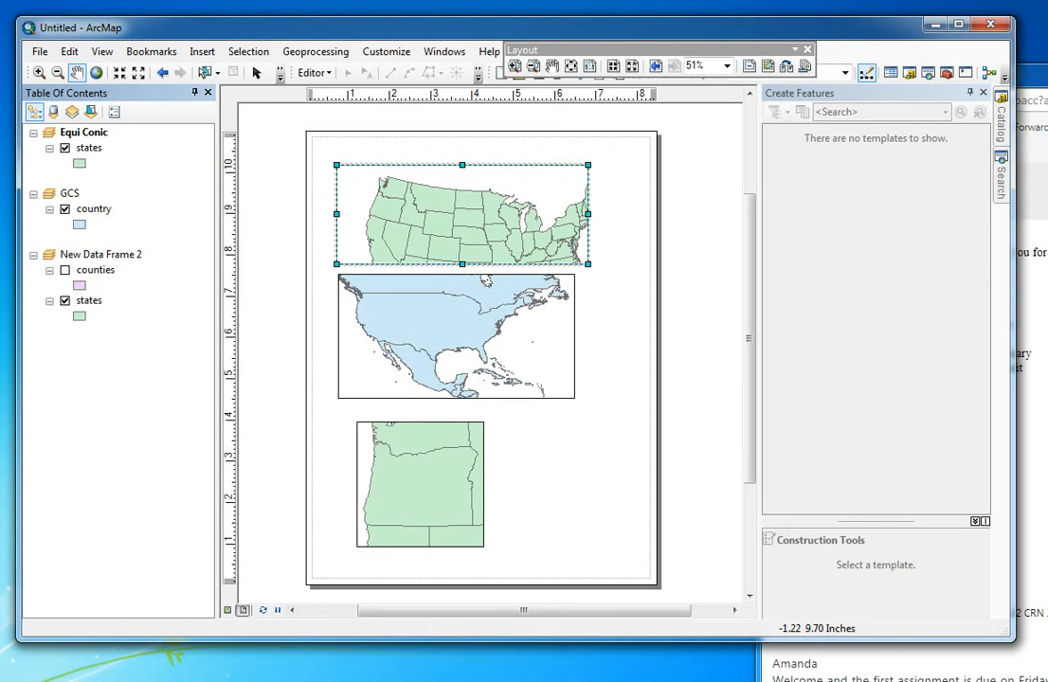
left_click(65, 270)
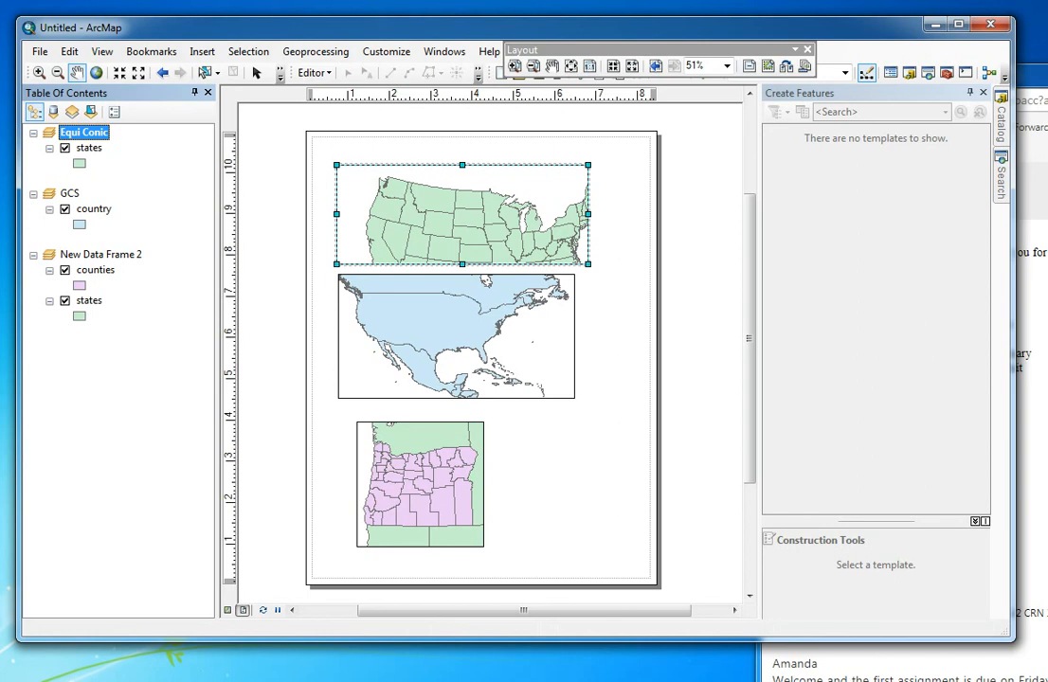
Step: Copy the country layer into New Data Frame 2 below states and activate that frame in data view
left_click_drag(93, 209, 94, 315)
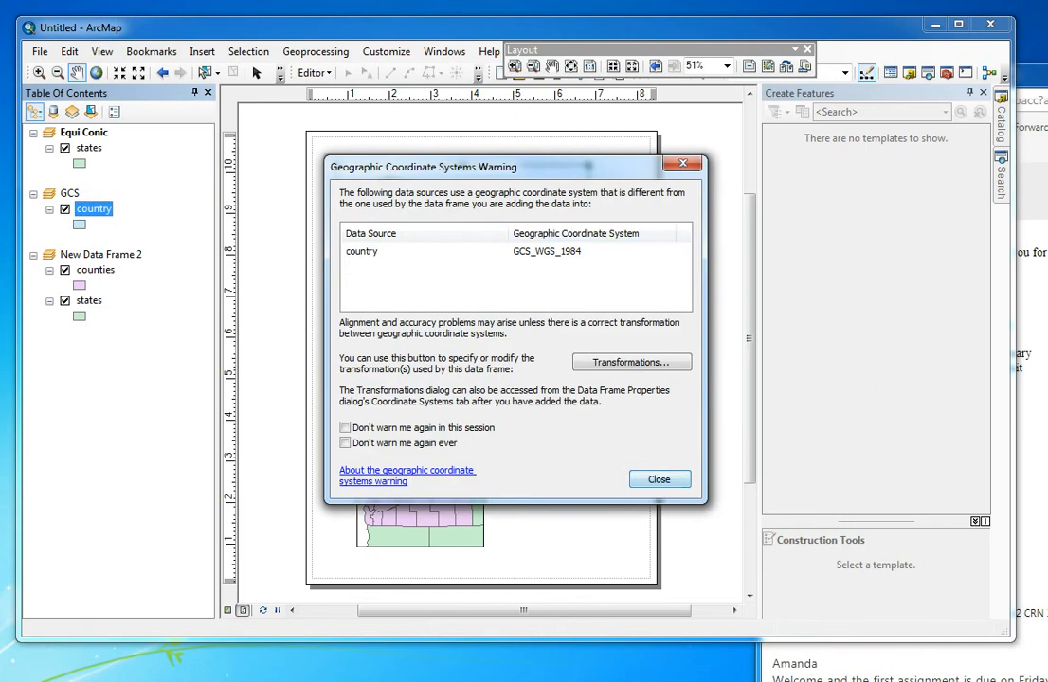
left_click(659, 479)
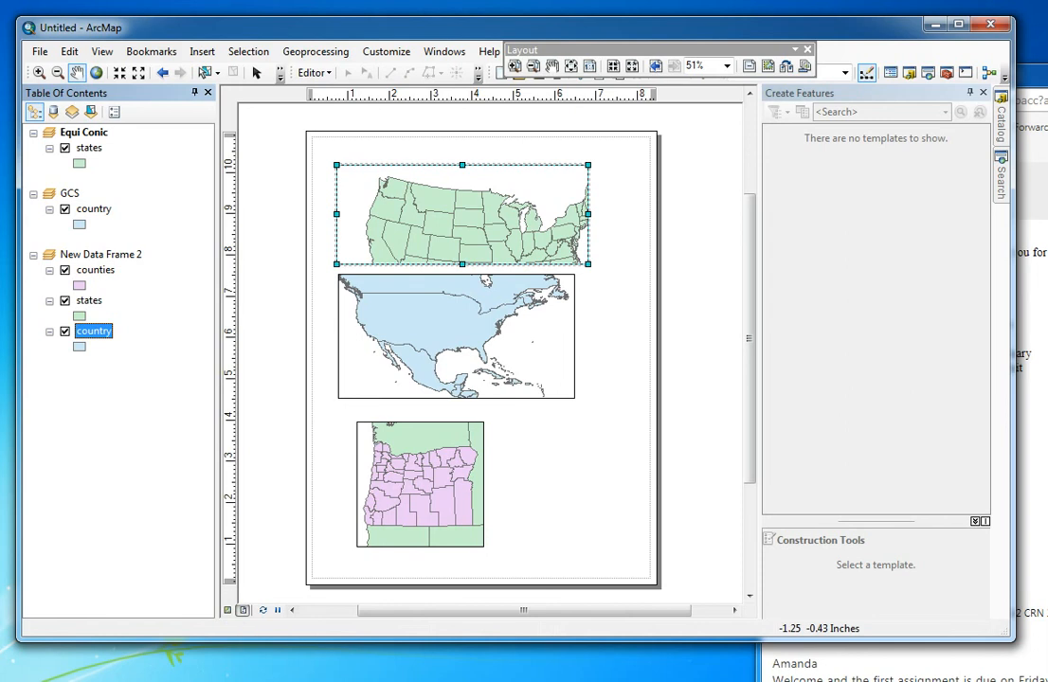
left_click(228, 610)
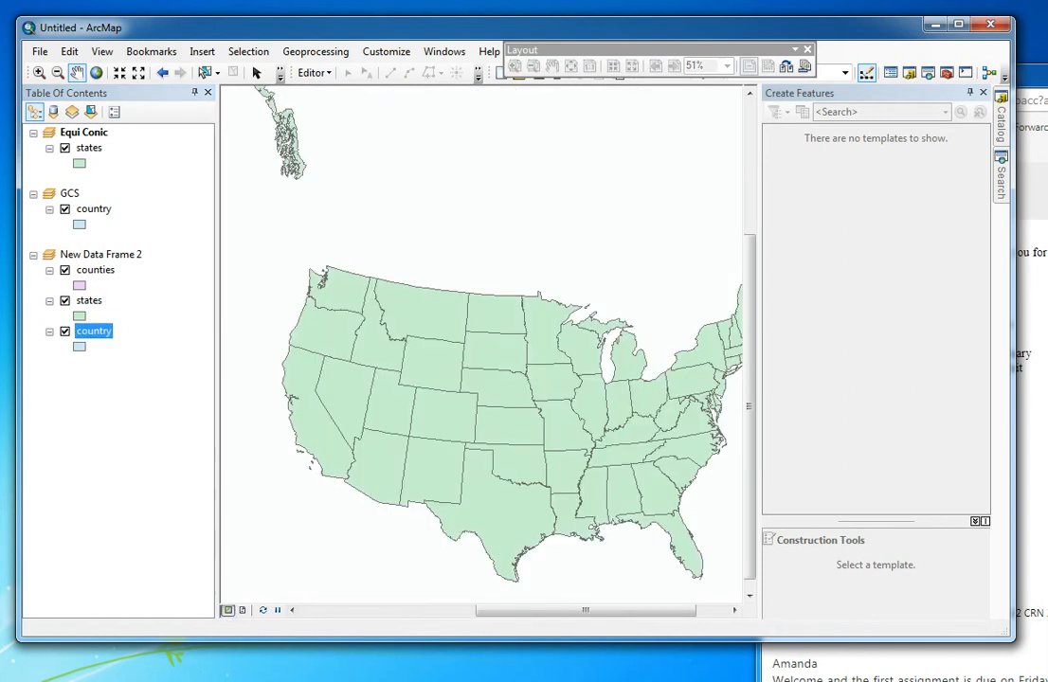
right_click(118, 254)
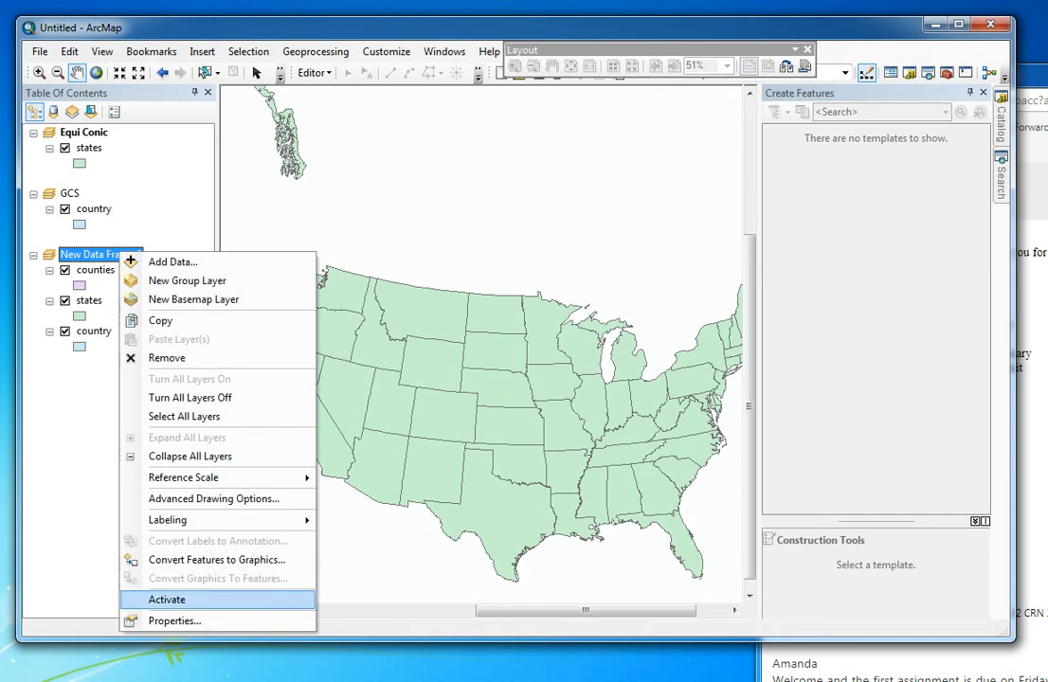
left_click(214, 599)
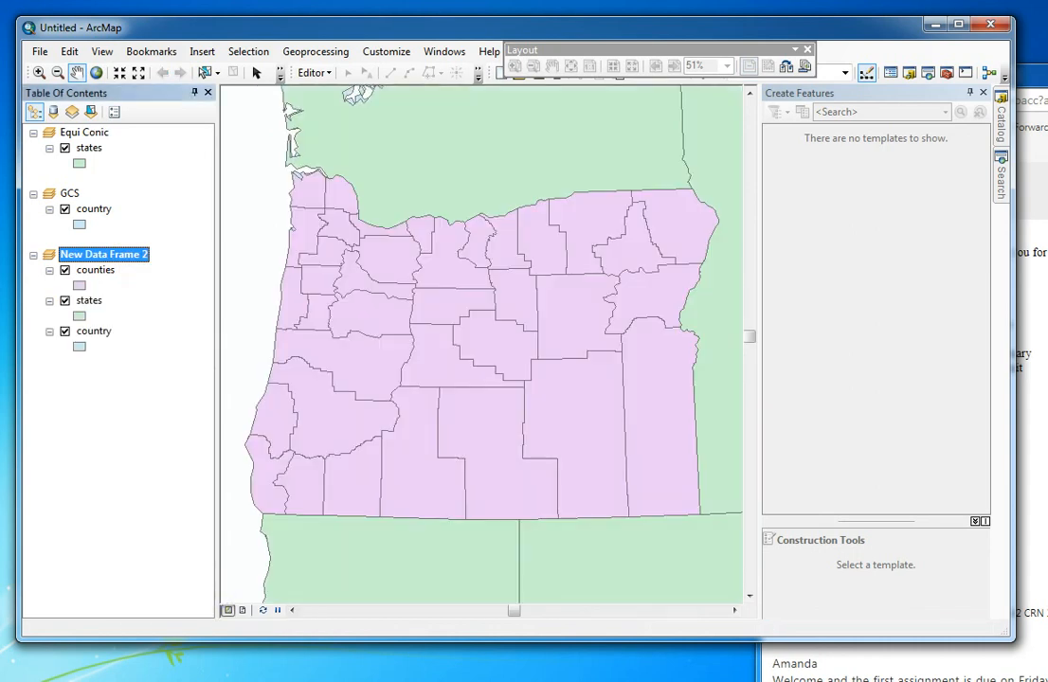
Step: Hide the counties and states layers in New Data Frame 2 to view the country layer alone across North America
scroll(453, 330, "down", 5)
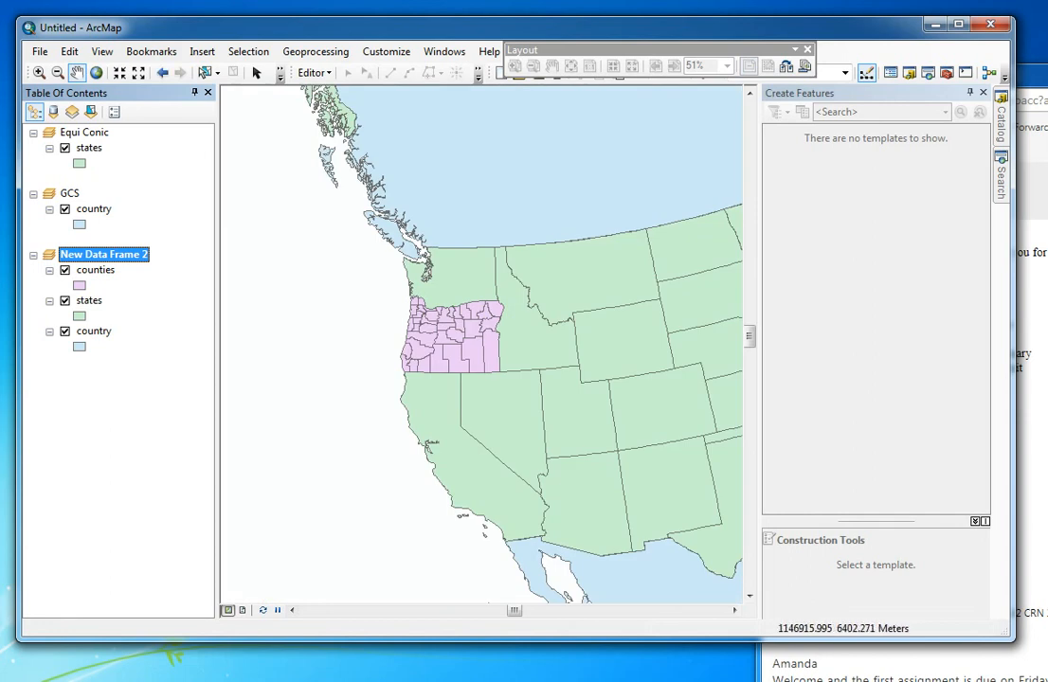
left_click_drag(678, 371, 549, 367)
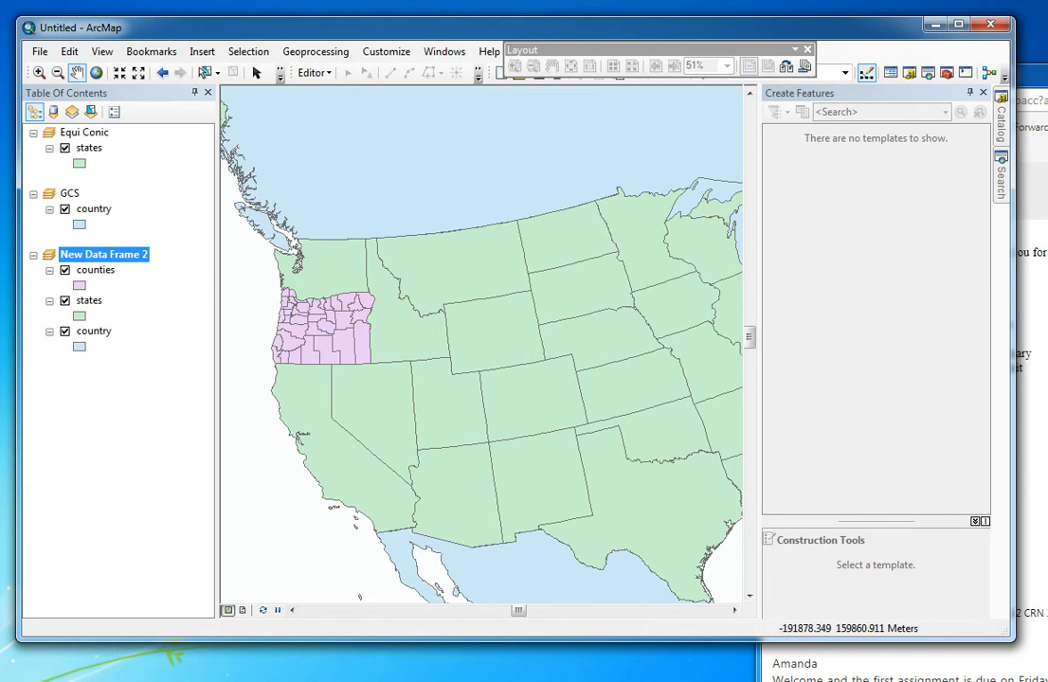
left_click(64, 270)
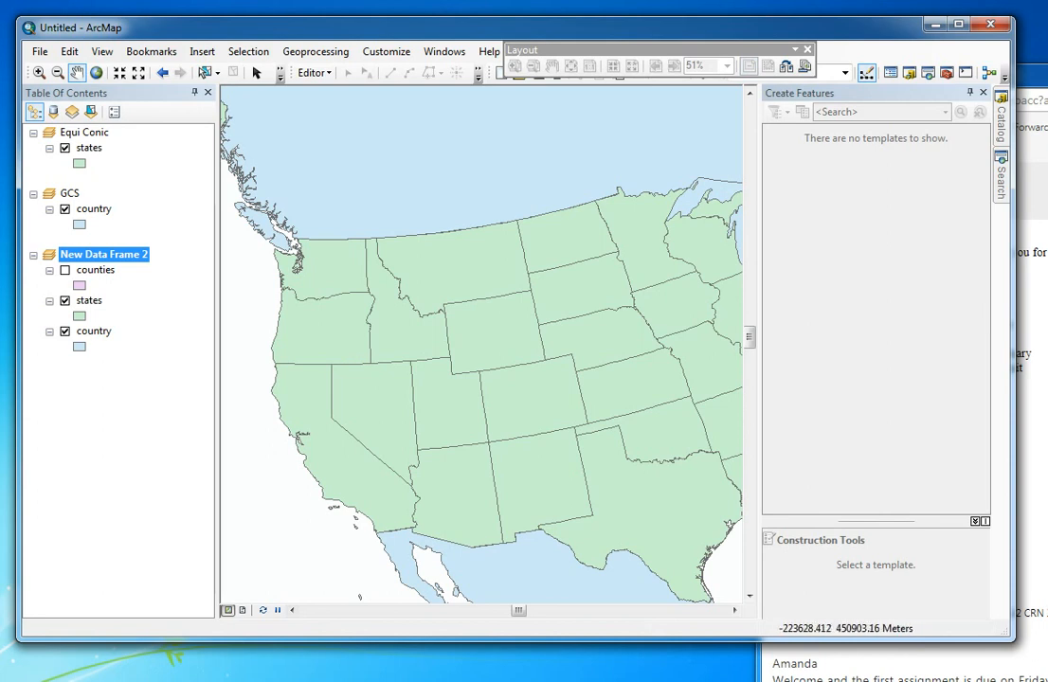
left_click(64, 301)
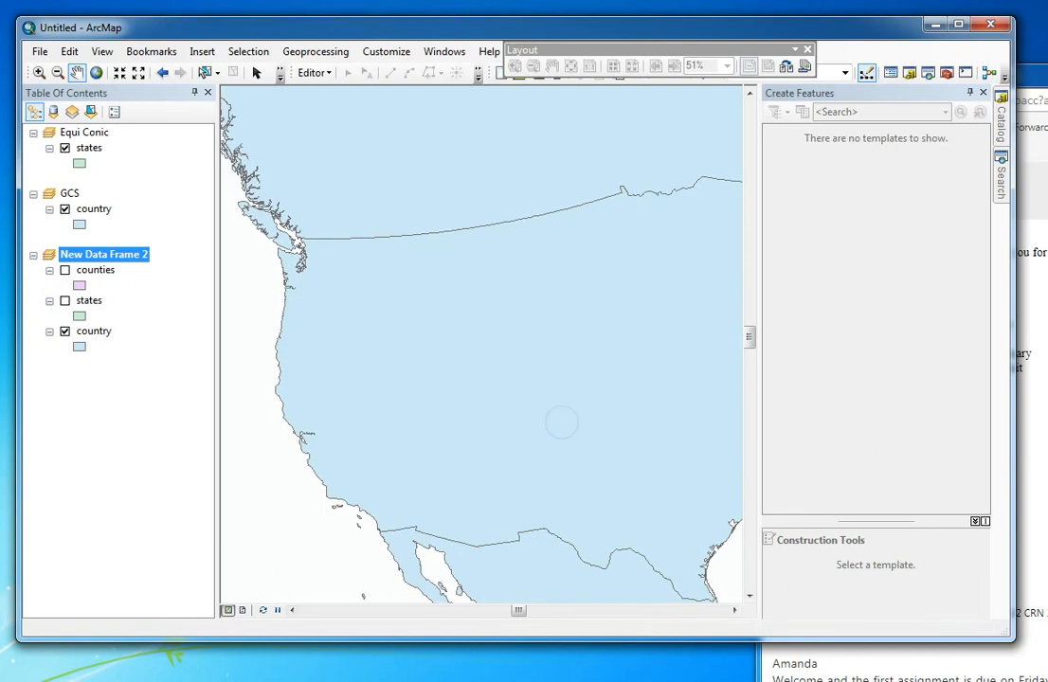
scroll(485, 365, "down", 3)
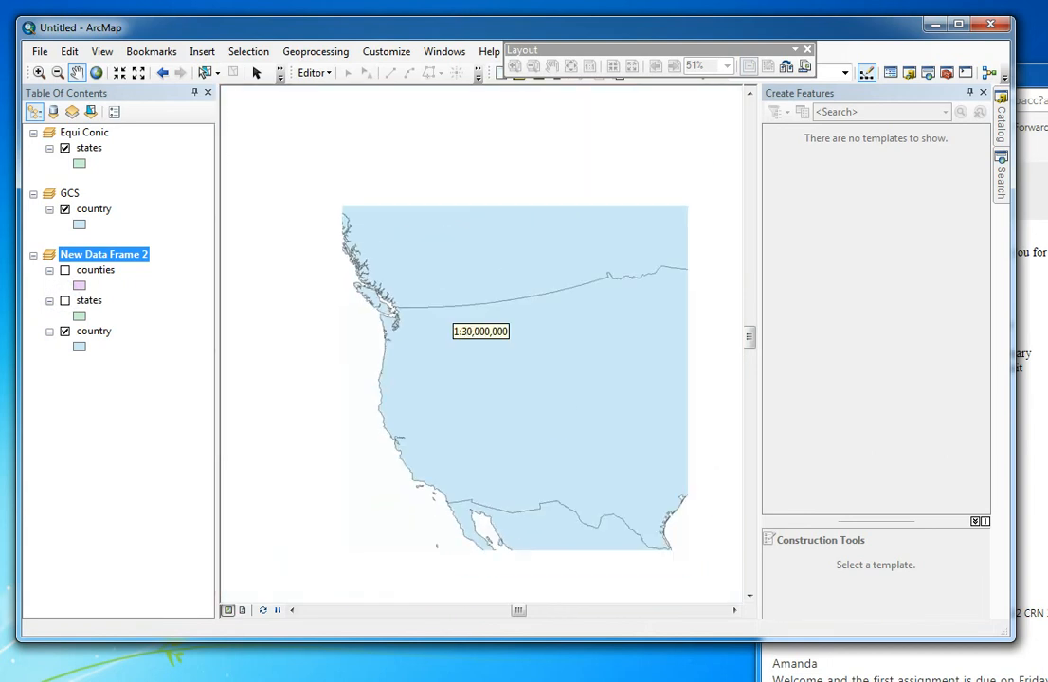
left_click_drag(607, 398, 513, 396)
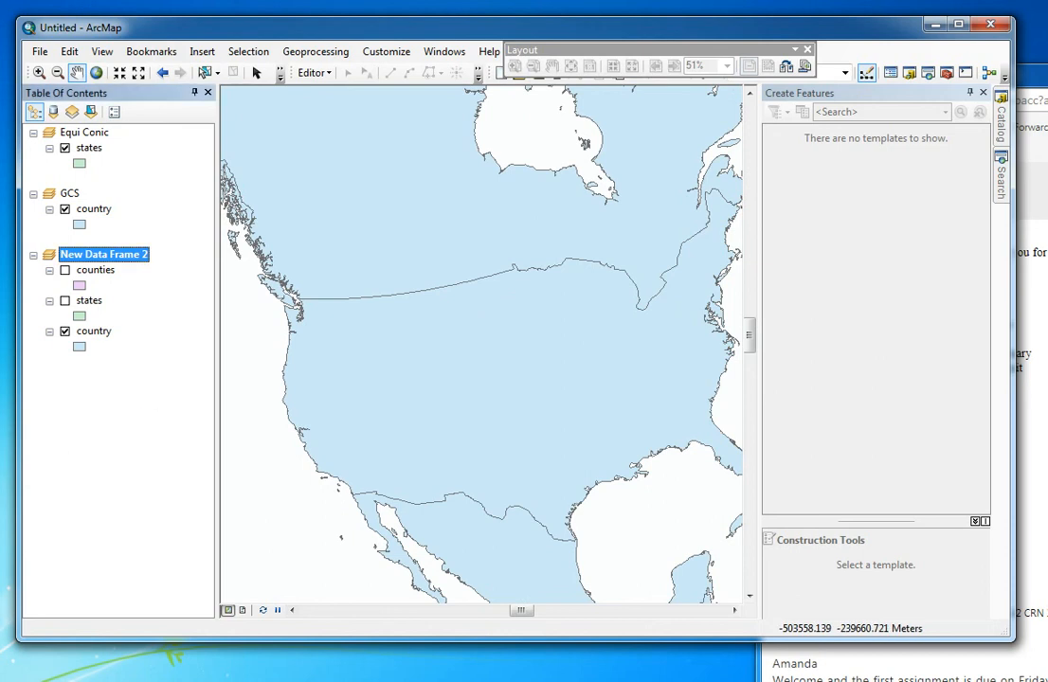
Step: Copy the country layer from the GCS frame into Equi Conic below states and activate the Equi Conic frame
left_click_drag(92, 208, 88, 167)
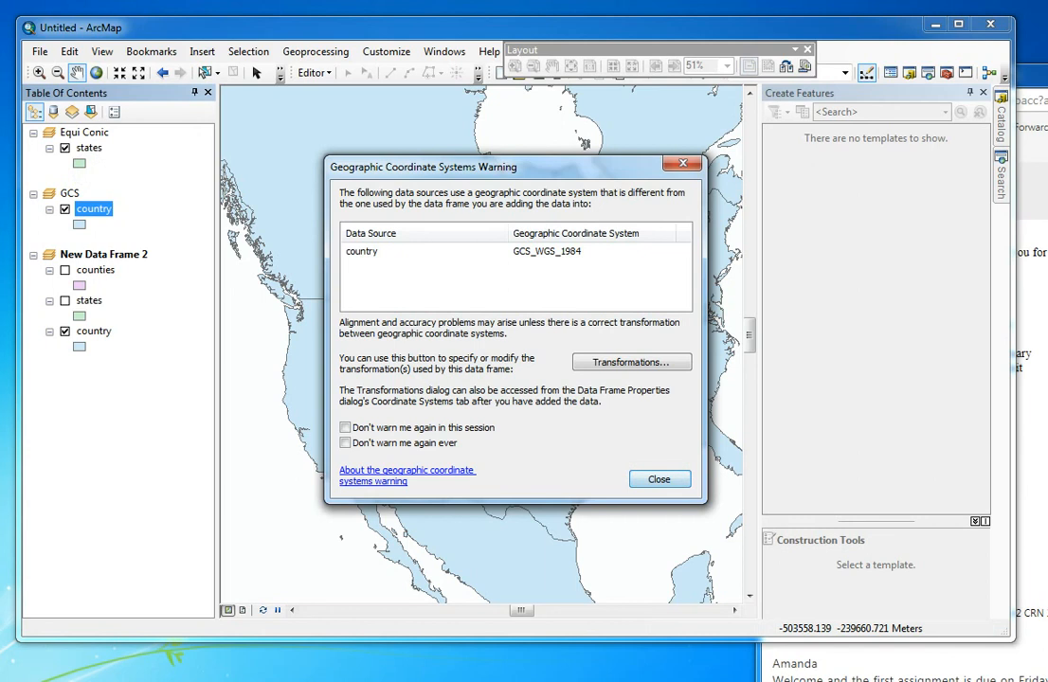
left_click(659, 478)
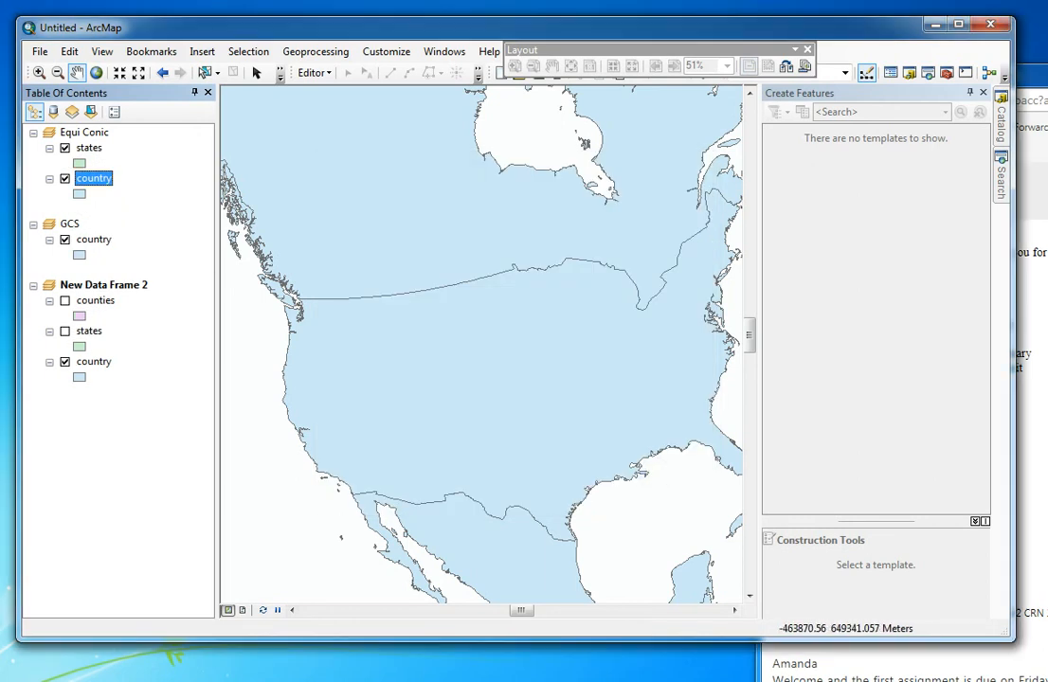
right_click(85, 132)
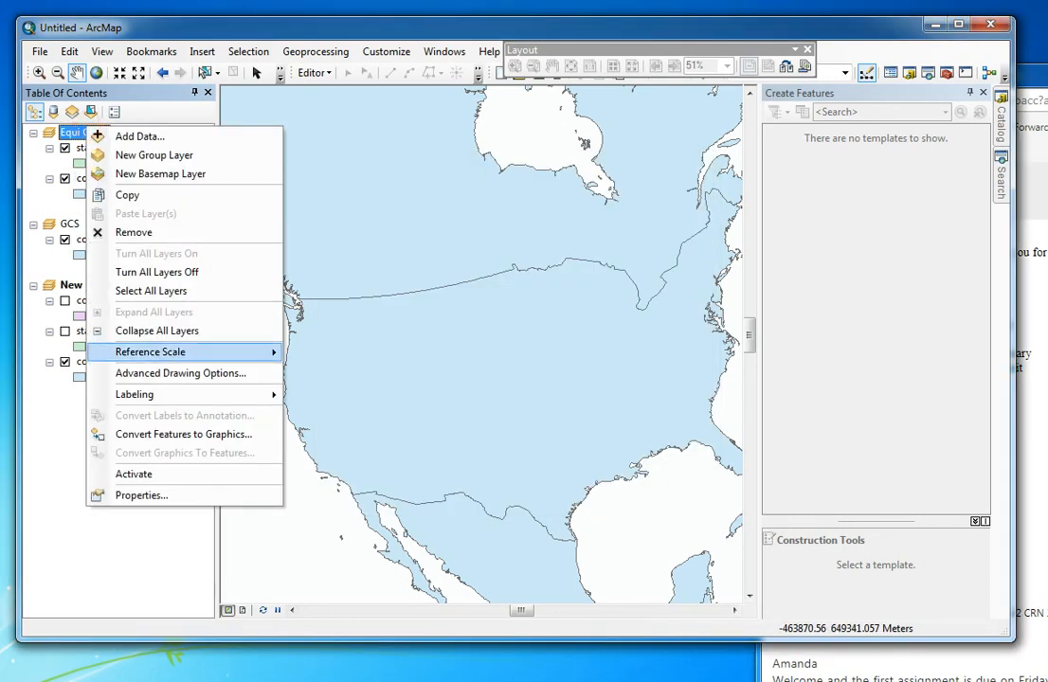
mouse_move(190, 351)
left_click(137, 473)
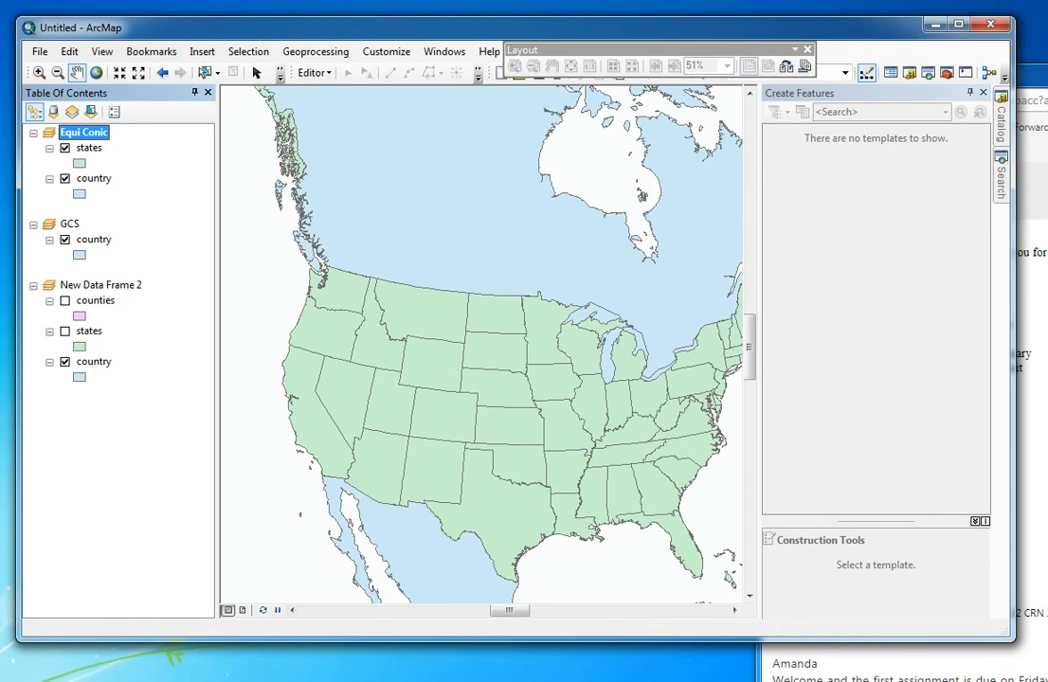
Step: Hide the states layer in Equi Conic temporarily to view the country layer's shape in that projection
left_click(64, 148)
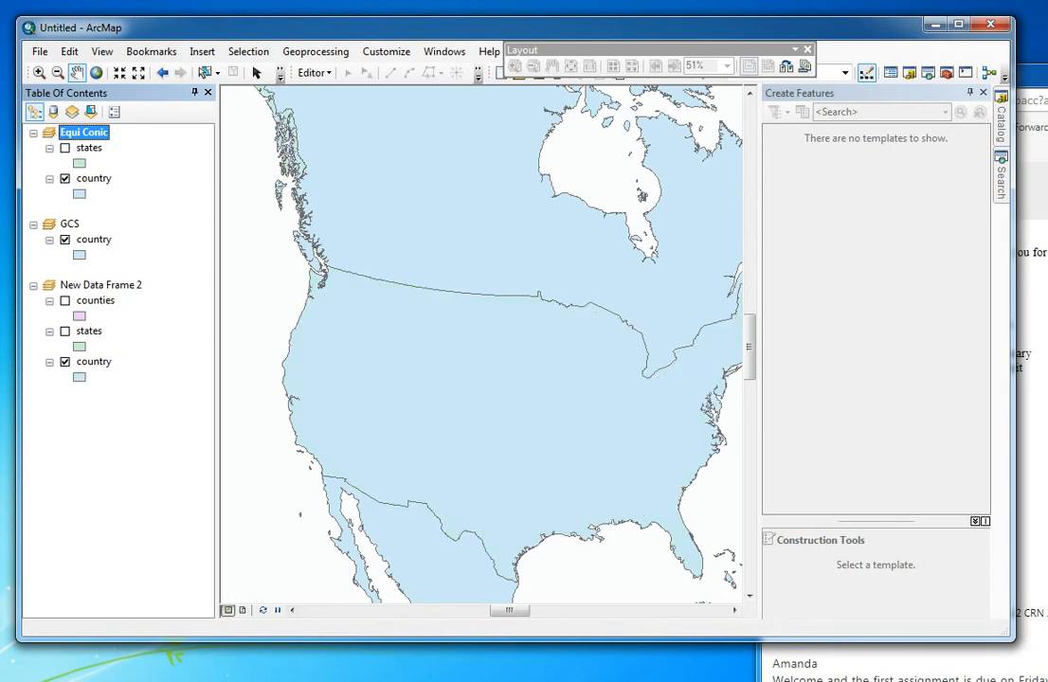
left_click(88, 148)
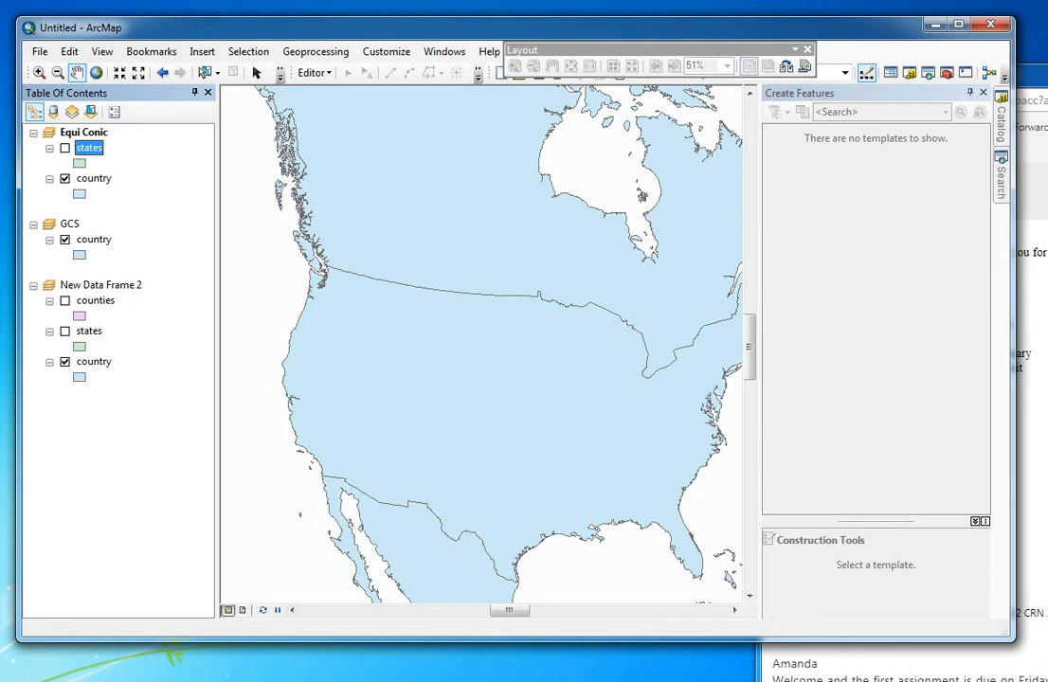
left_click(64, 148)
Step: Check the source geographic coordinate system of the country layer in the Equi Conic frame
right_click(95, 179)
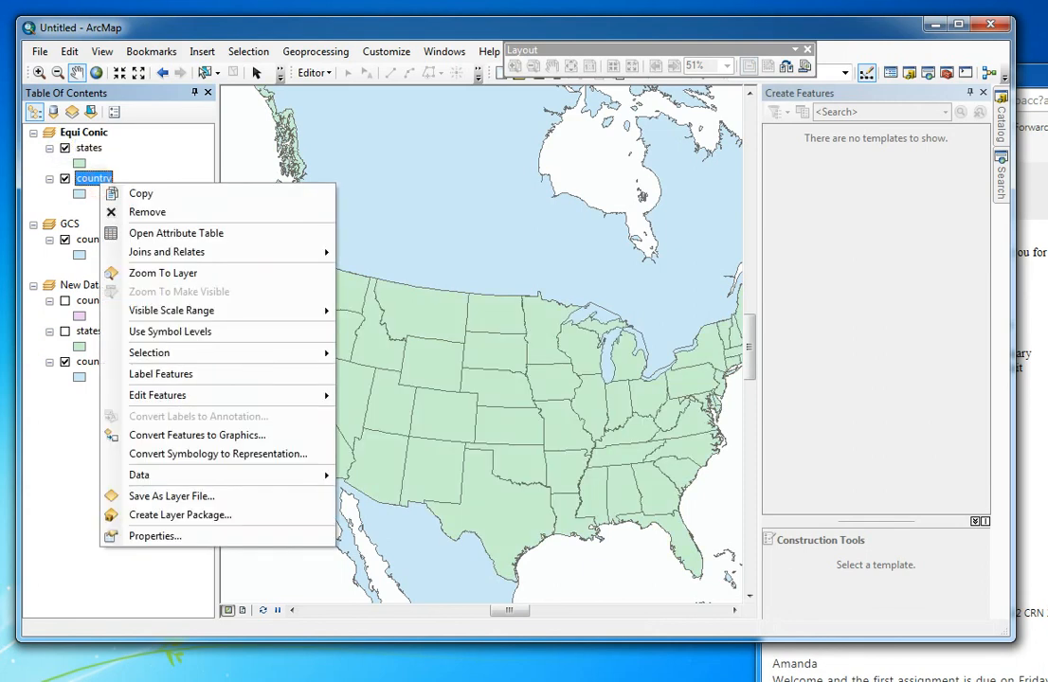
left_click(180, 536)
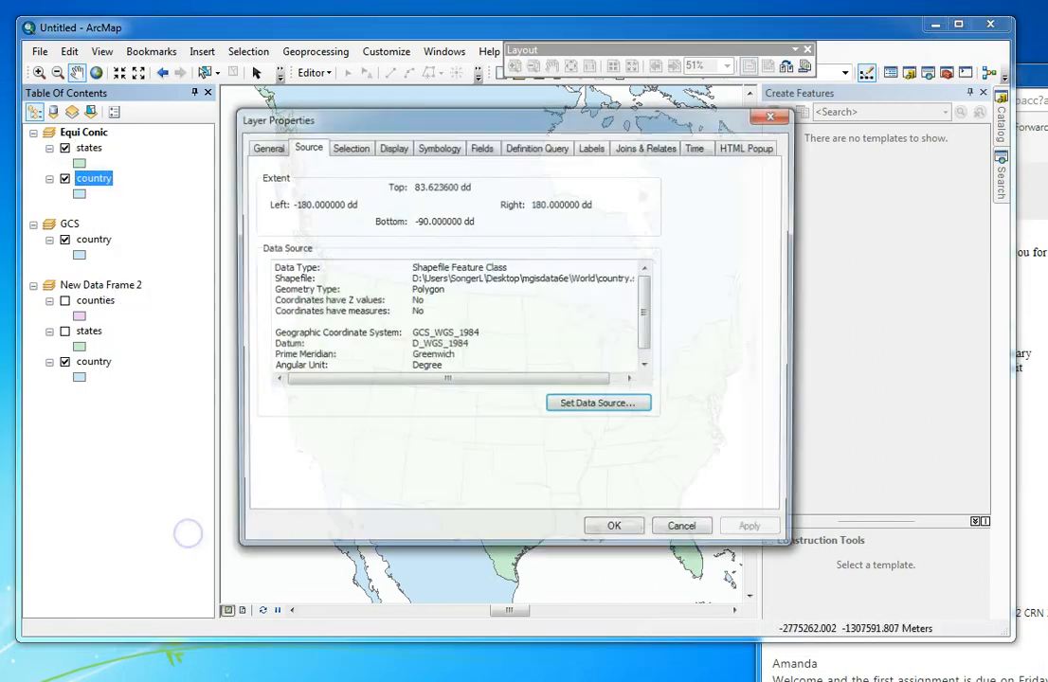
left_click(505, 332)
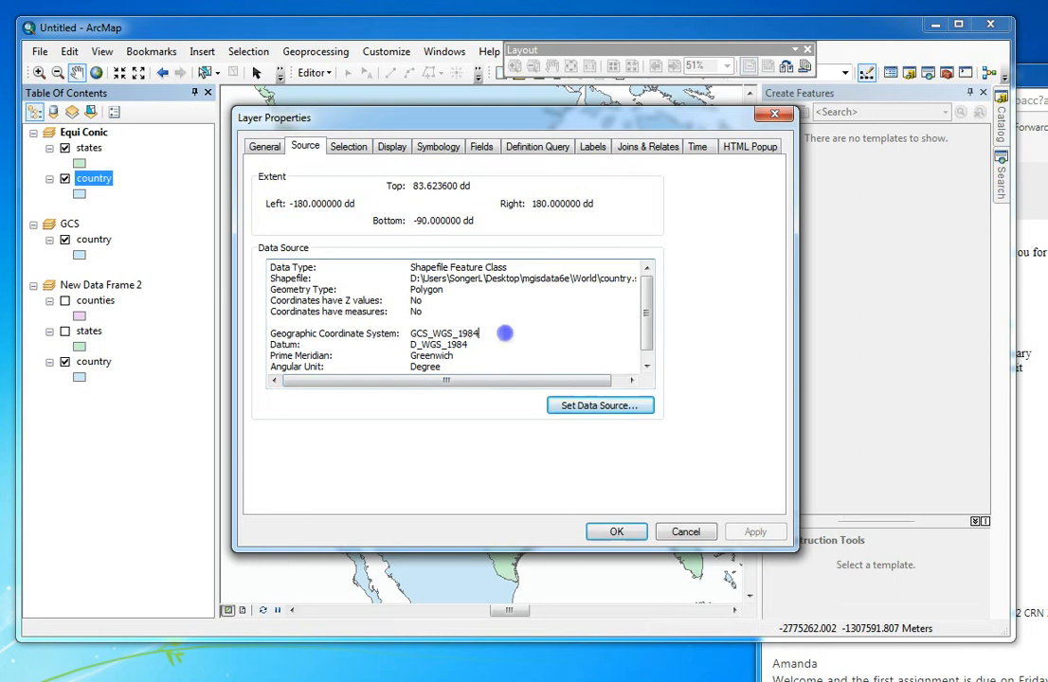
left_click_drag(505, 333, 408, 336)
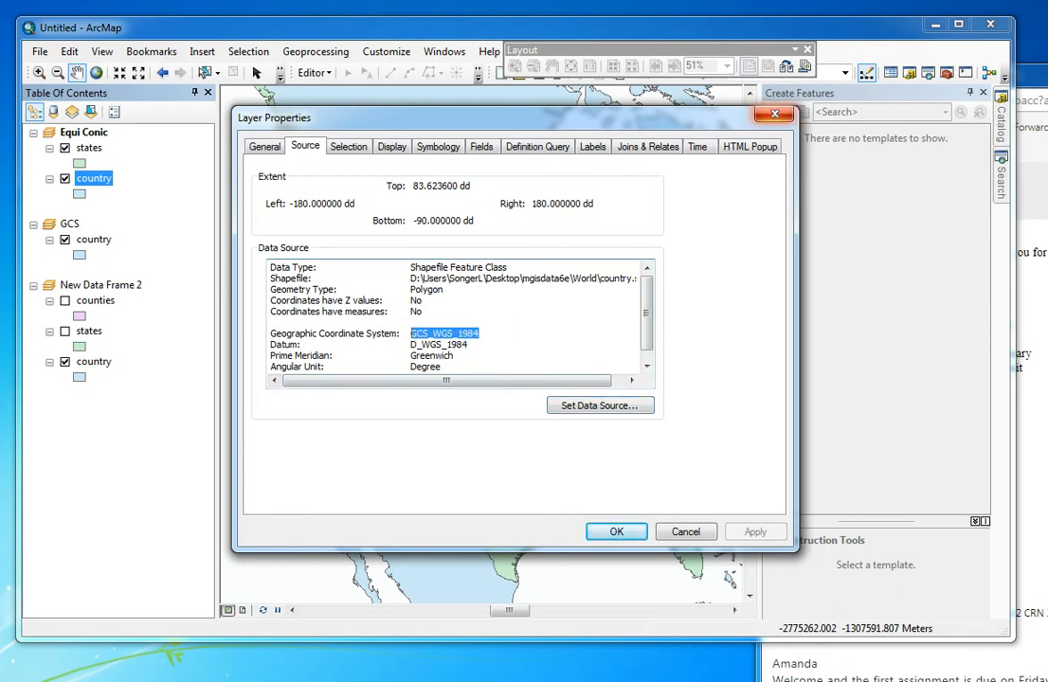
left_click(774, 113)
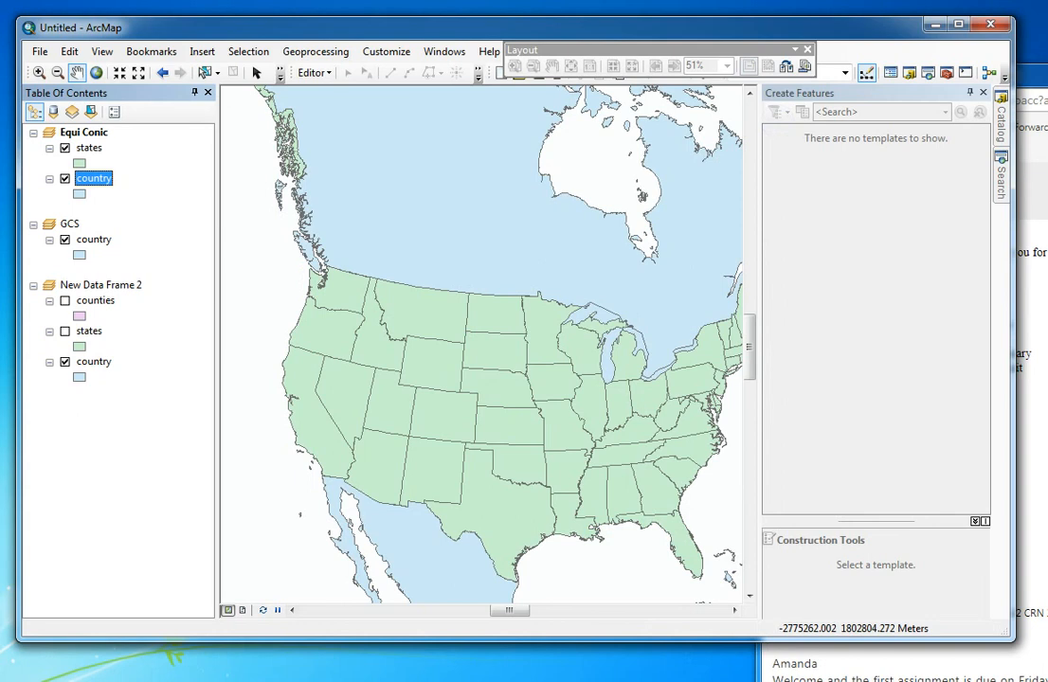
right_click(87, 133)
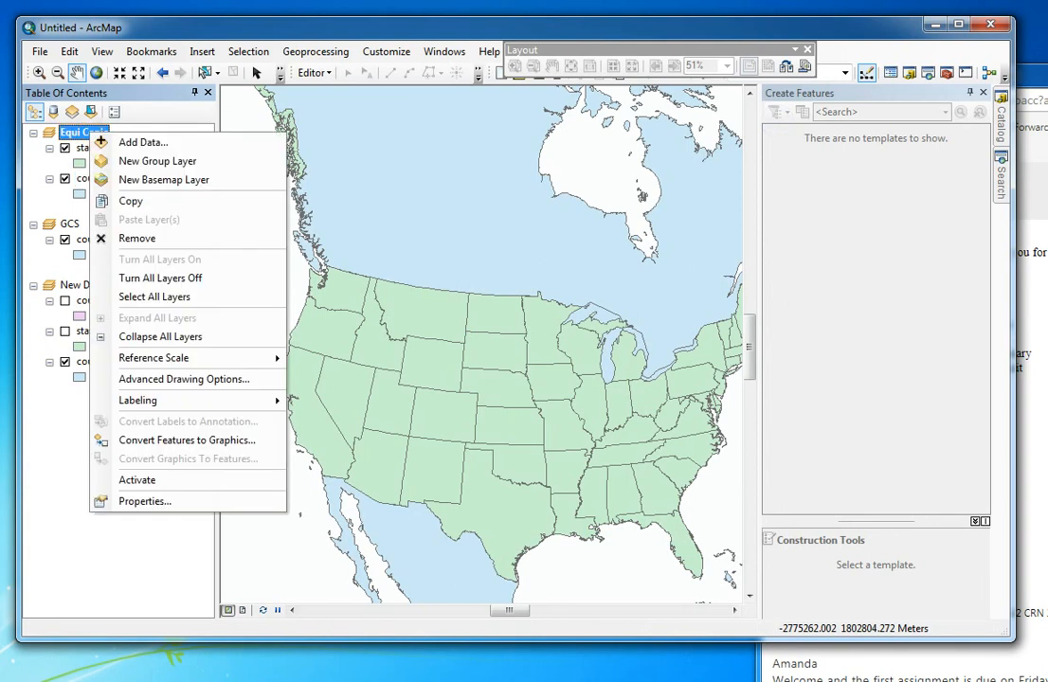
left_click(69, 469)
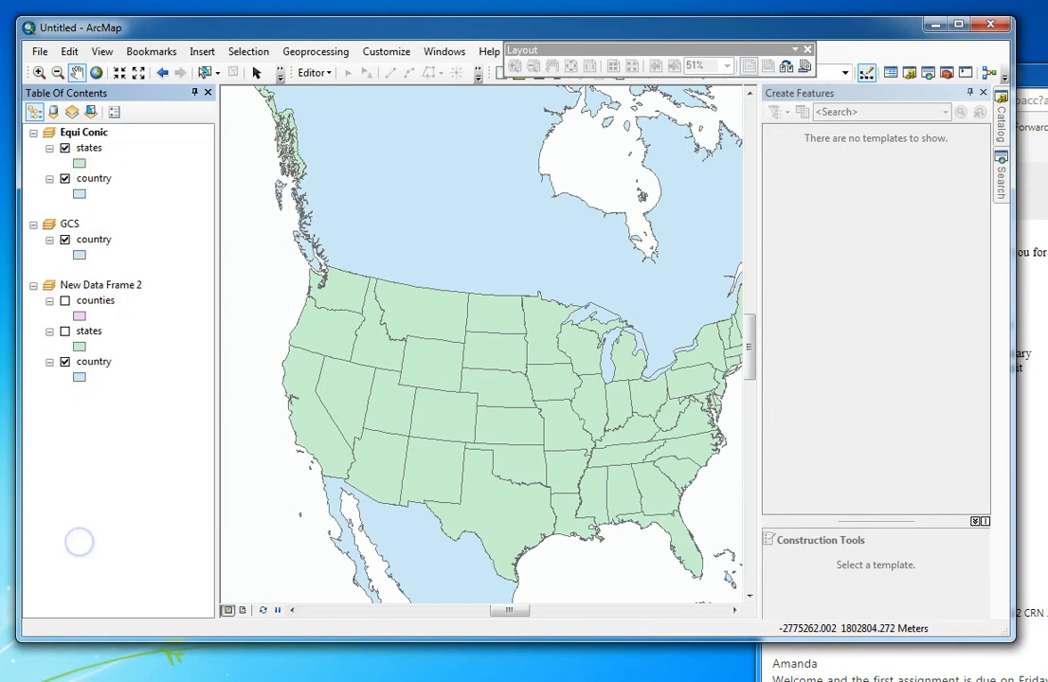